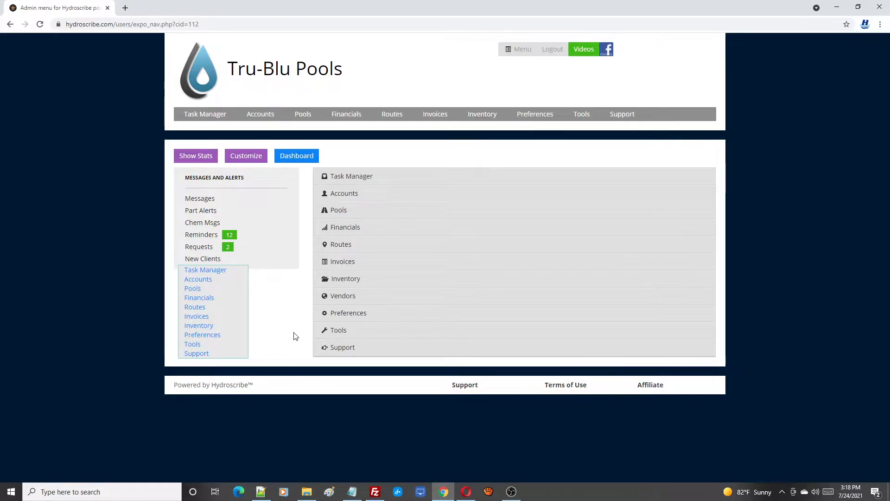
# Open the list of unscheduled service requests in the Task Manager section
pyautogui.click(386, 178)
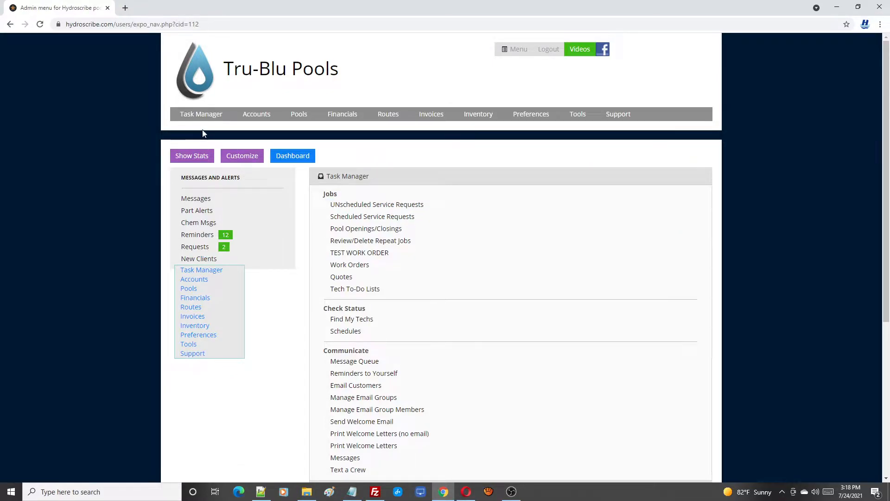
pyautogui.moveTo(199, 119)
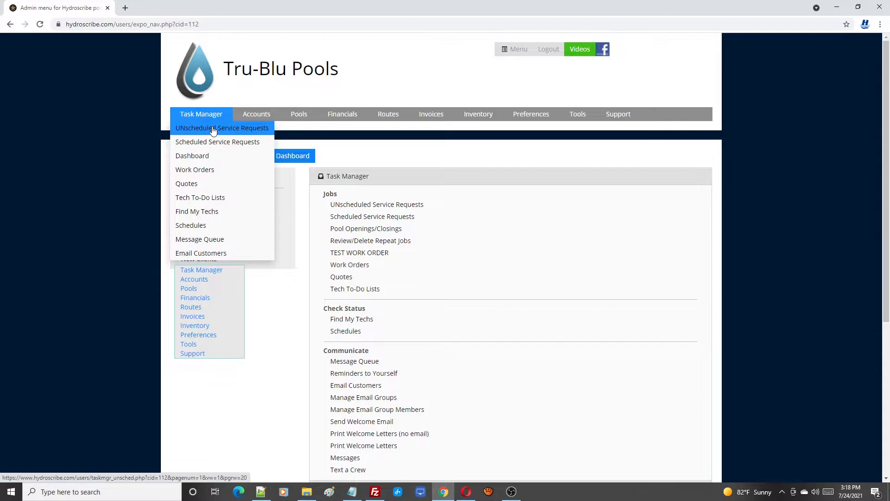
pyautogui.click(449, 205)
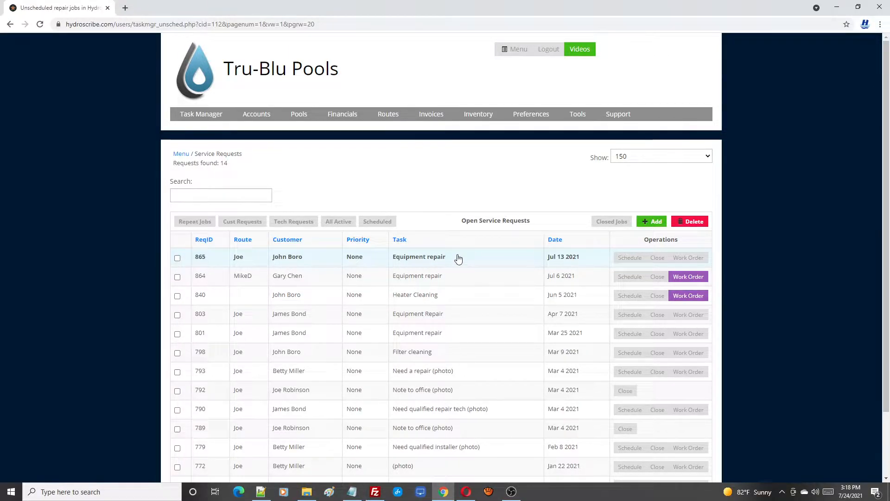
# Examine the blank Add Service Request form, including its service types and closing fields, and return to the open requests list
pyautogui.click(657, 223)
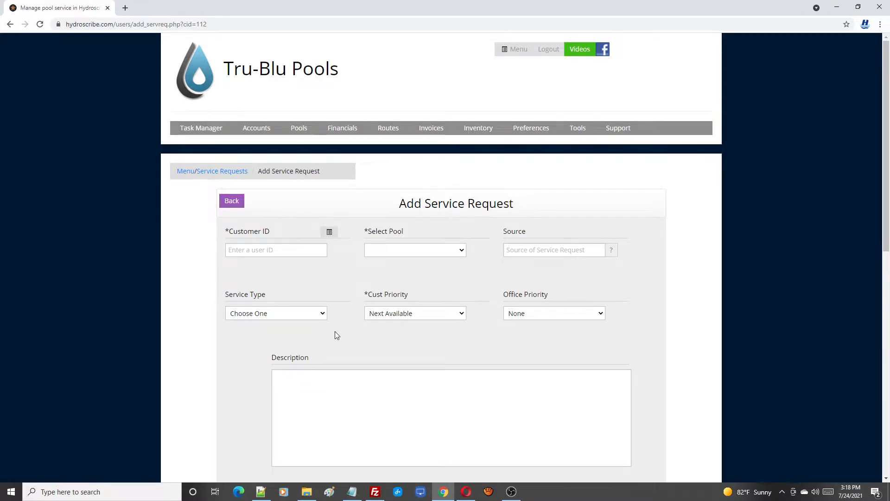
pyautogui.click(323, 314)
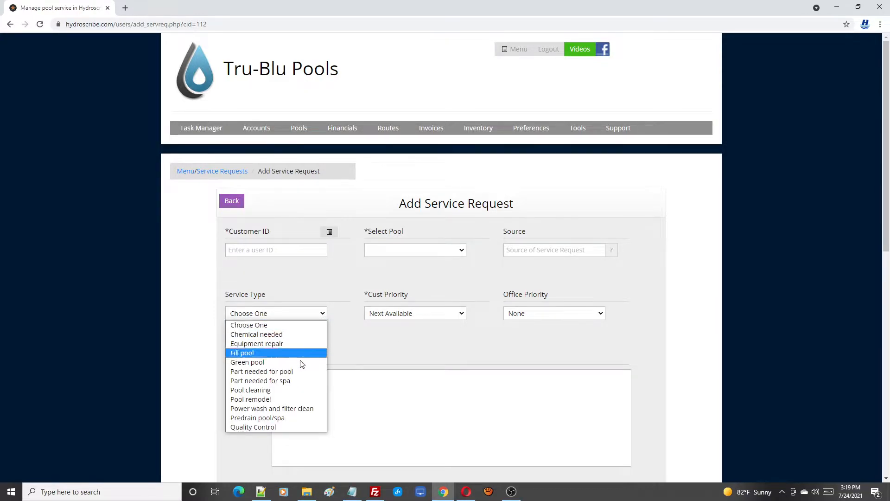
pyautogui.click(347, 376)
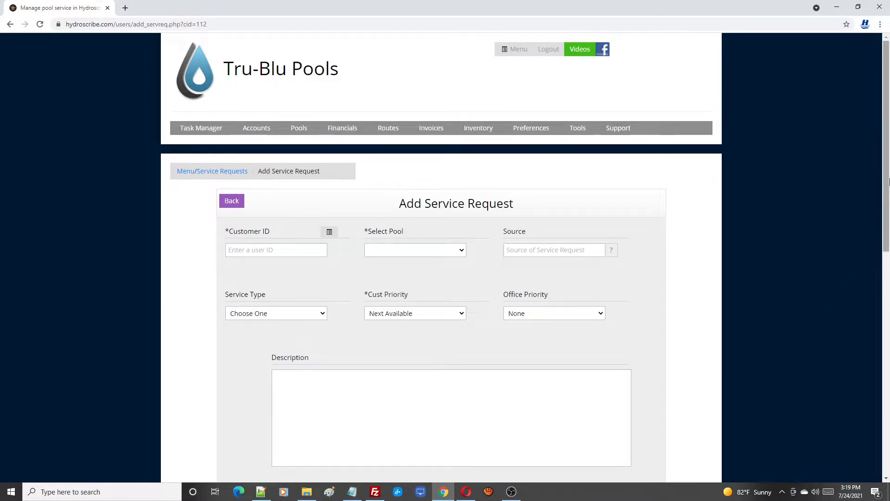
pyautogui.moveTo(886, 182); pyautogui.dragTo(886, 404)
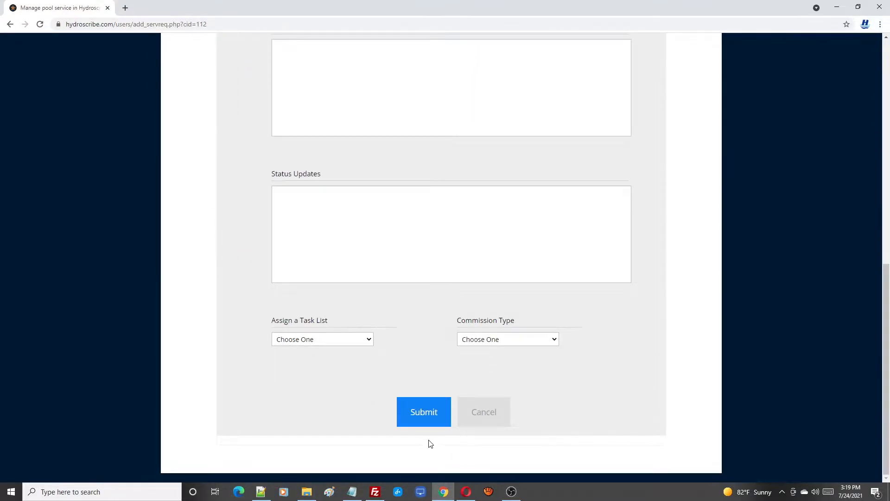
pyautogui.moveTo(886, 356); pyautogui.dragTo(887, 106)
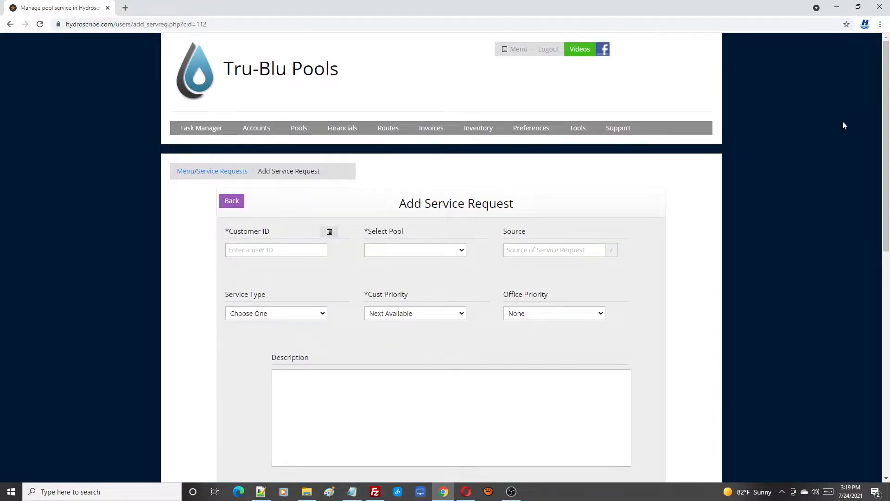
pyautogui.click(232, 202)
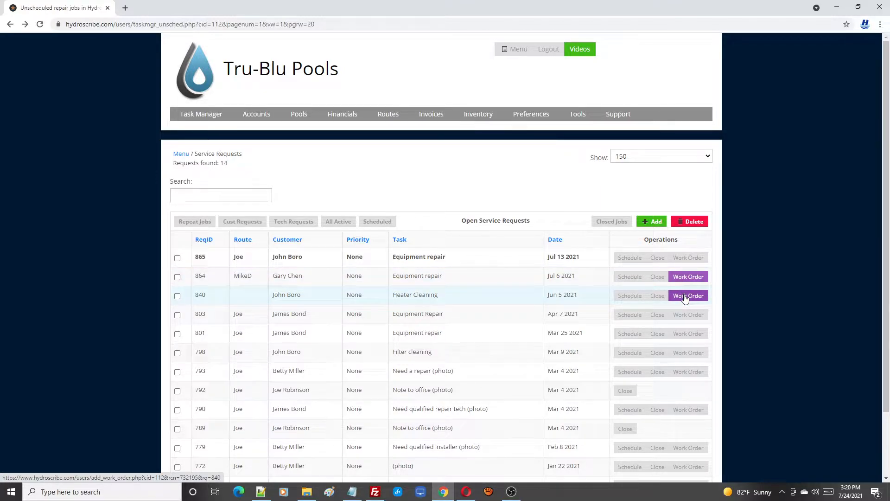
# Open the work order for the Jul 13 2021 equipment repair request and start a labor entry "Install new pump" with 2 hours
pyautogui.click(691, 262)
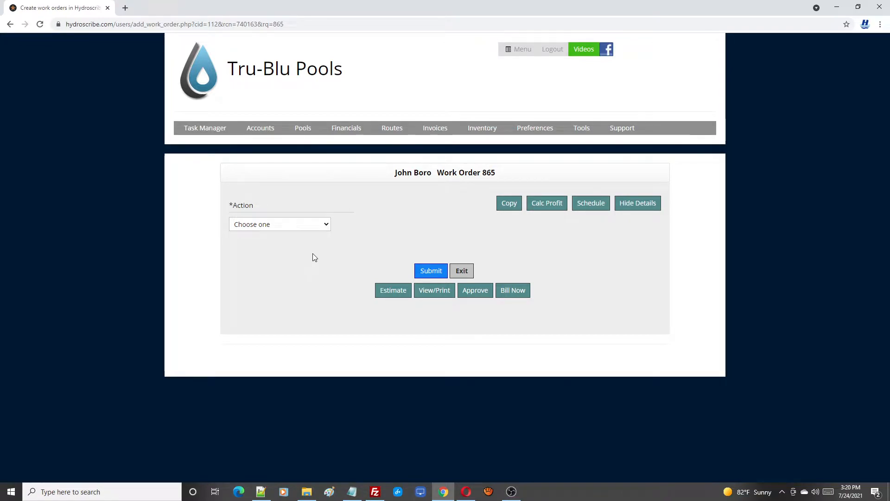
pyautogui.click(325, 227)
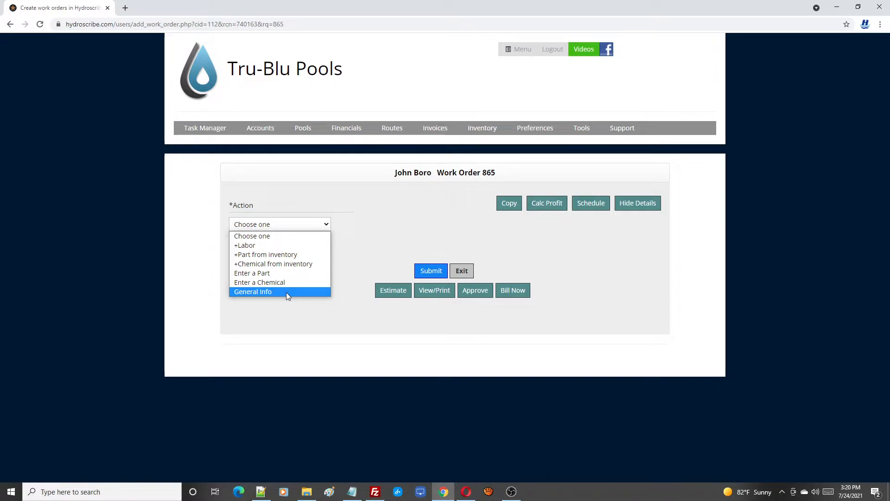
pyautogui.click(262, 245)
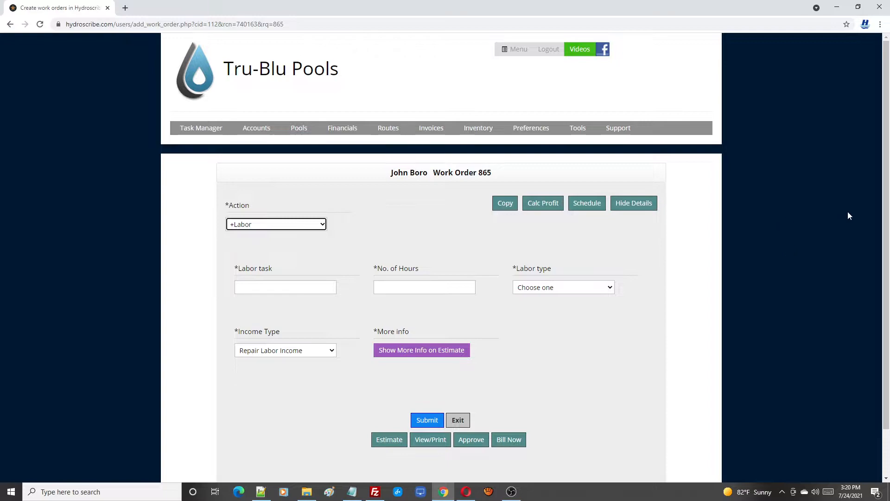
pyautogui.scroll(-1, 888, 190)
pyautogui.scroll(-1, 888, 192)
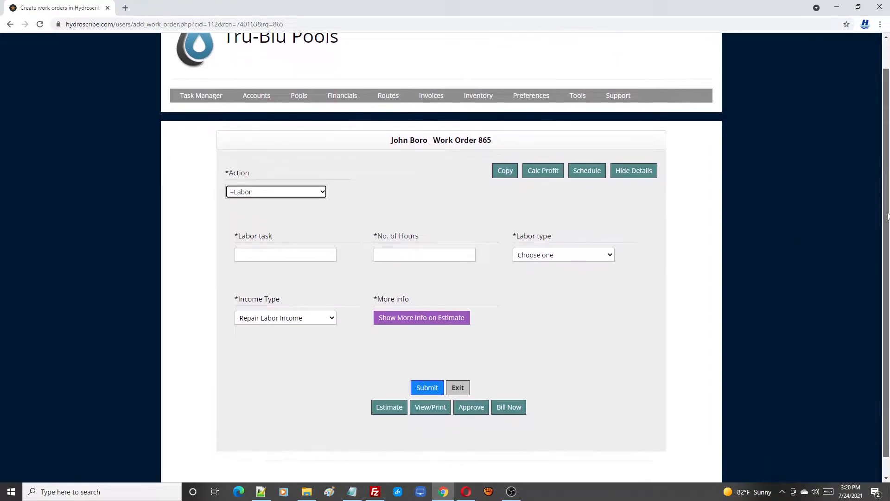
pyautogui.click(284, 237)
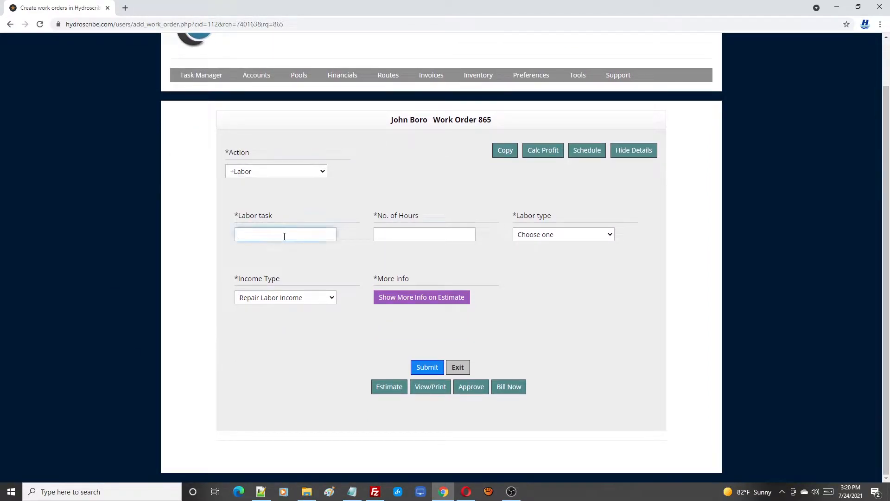
pyautogui.write('Install new pump')
pyautogui.click(400, 236)
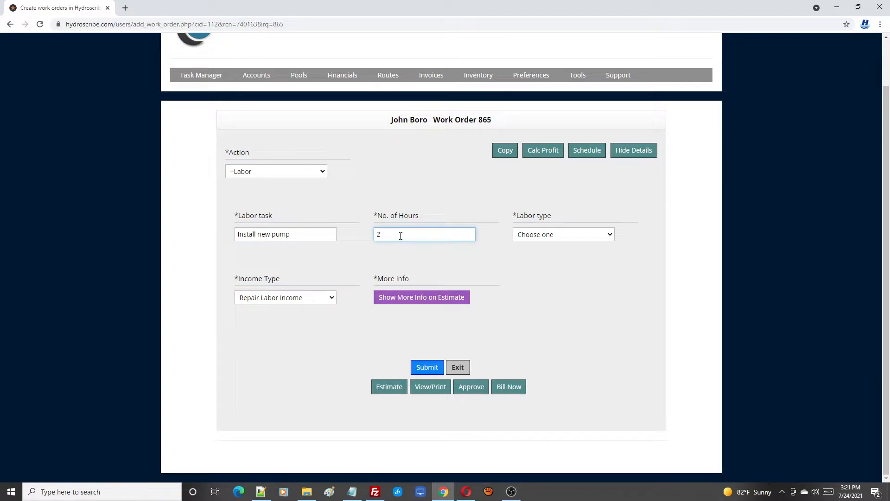
# Set the pump installation labor to Skilled Labor1 with a per-hour charge of 40.00 and submit the entry
pyautogui.click(604, 237)
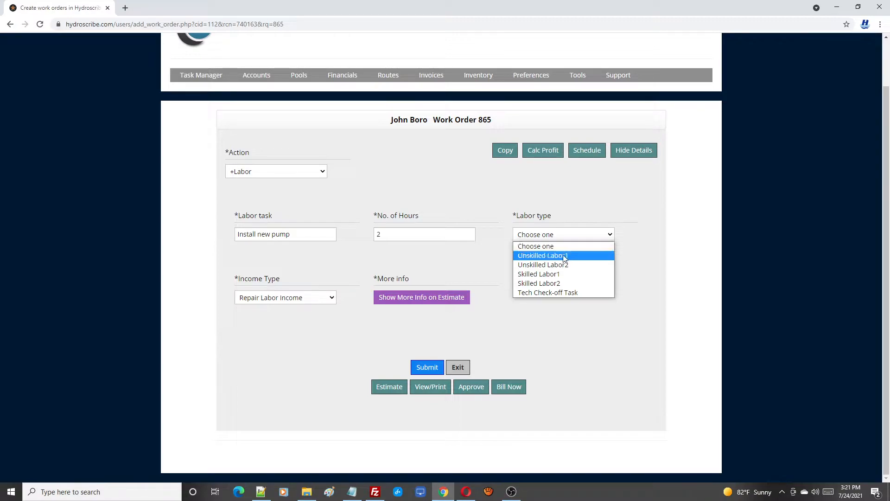
pyautogui.click(572, 277)
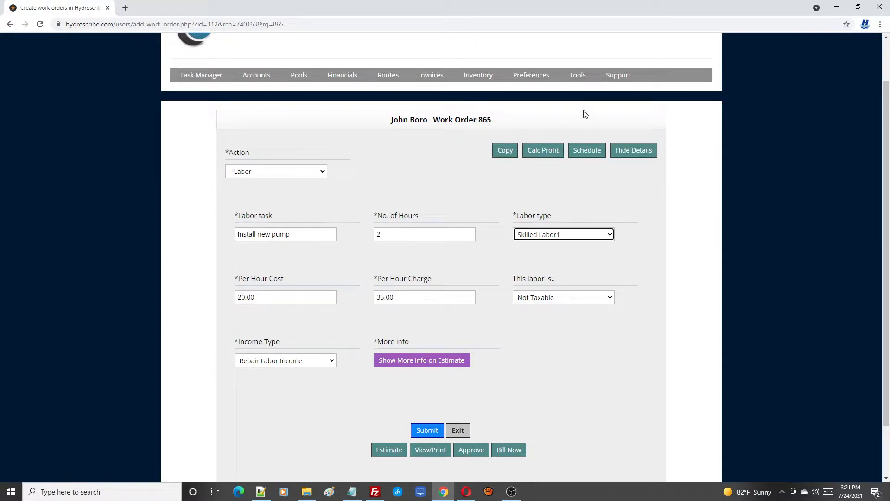
pyautogui.moveTo(541, 79)
pyautogui.moveTo(384, 296); pyautogui.dragTo(376, 297)
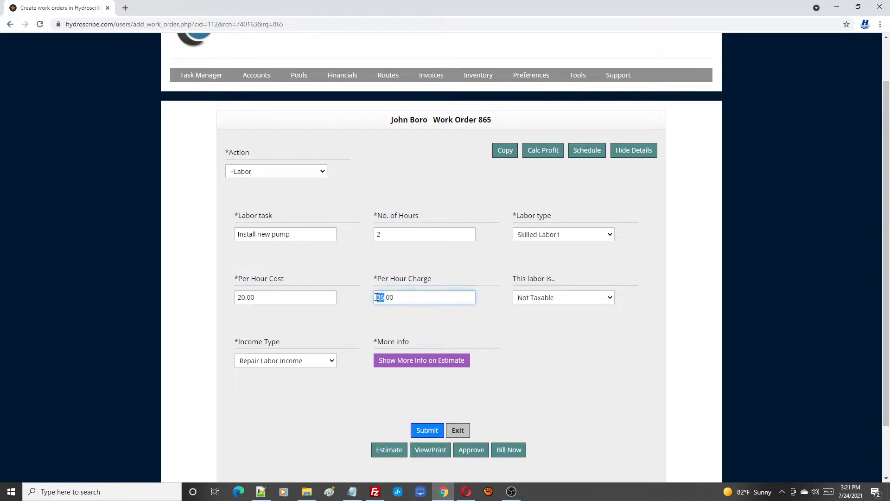
pyautogui.write('40')
pyautogui.click(432, 433)
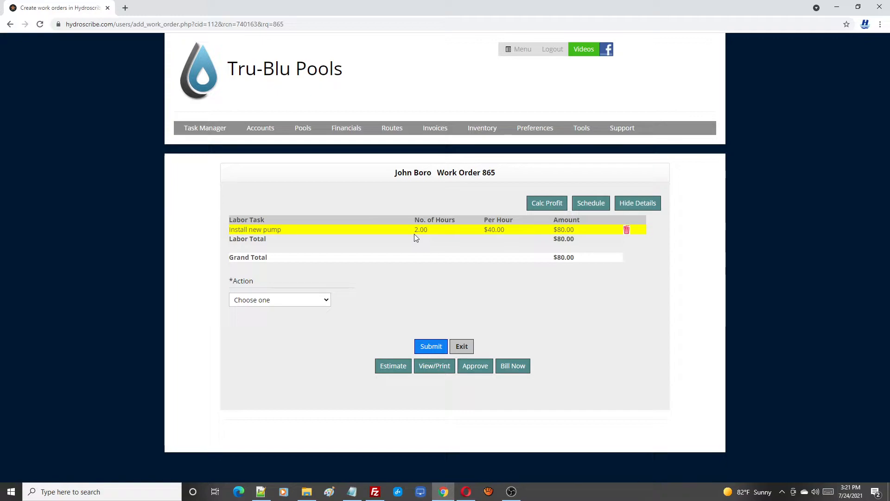
# Start another labor entry on the work order with the task "Turn power on, test new pump" and 1 hour
pyautogui.click(326, 301)
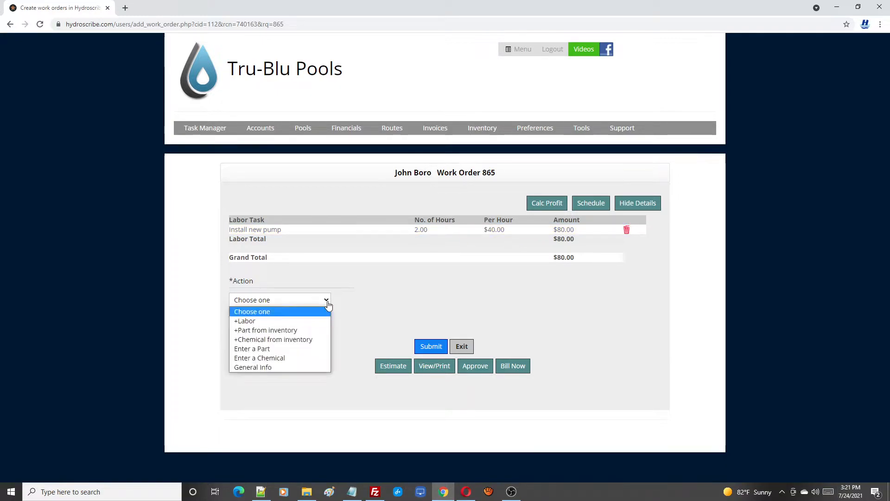
pyautogui.click(276, 322)
pyautogui.click(288, 368)
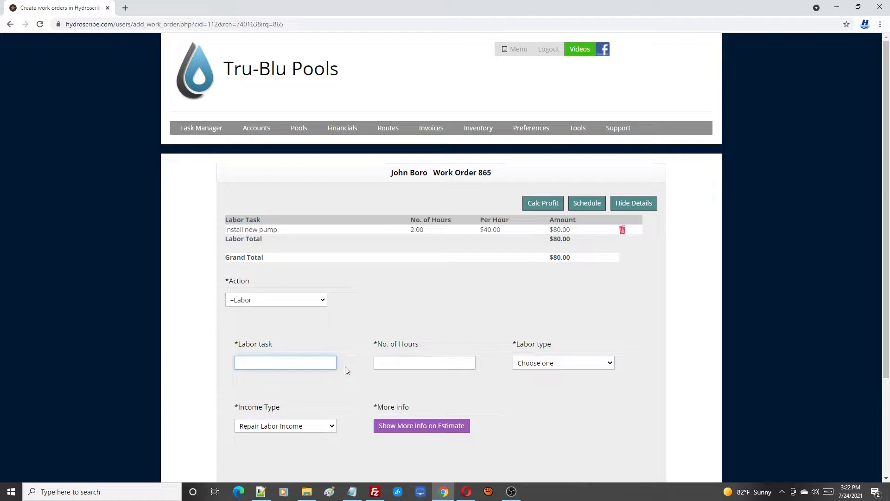
pyautogui.write('Turn powe')
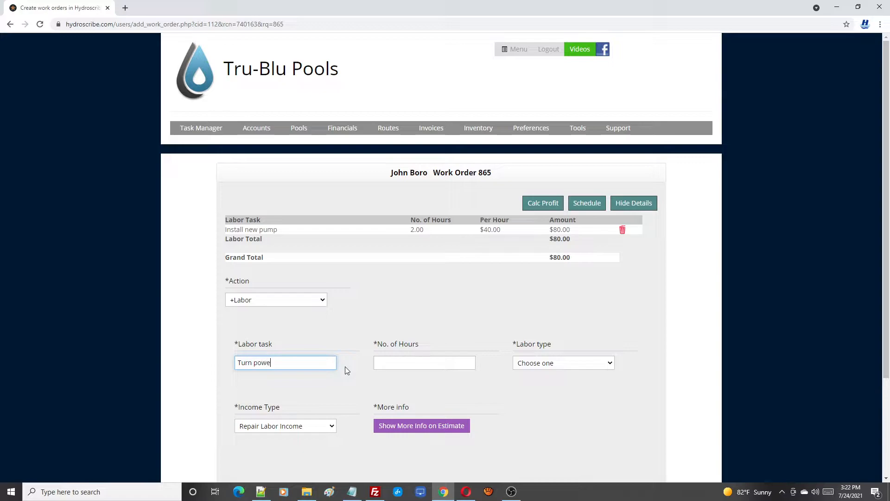
pyautogui.write('r on, test new pump')
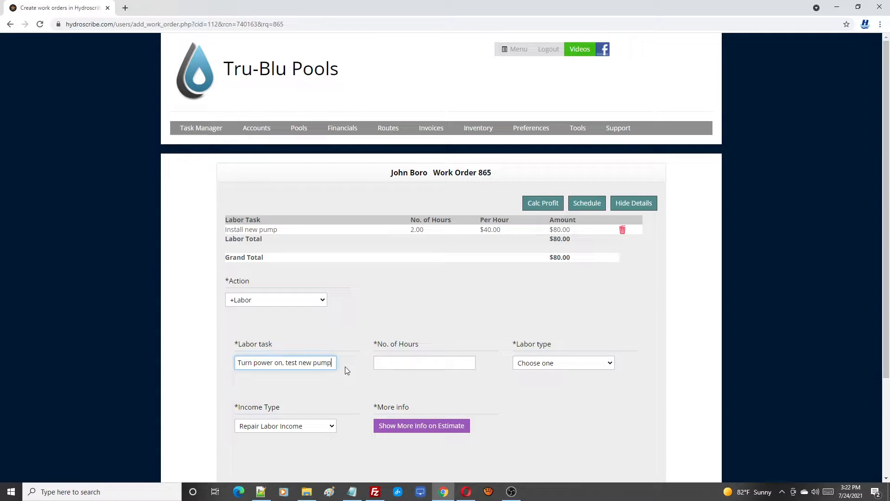
pyautogui.click(394, 361)
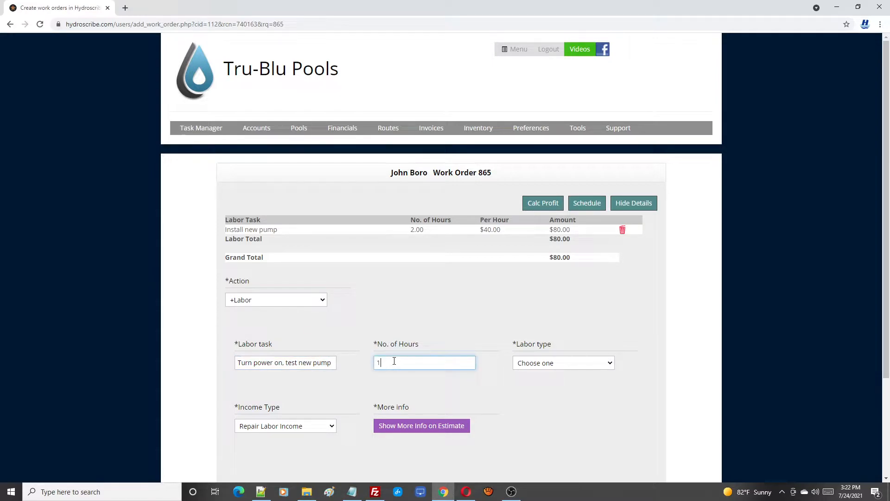
# Set the power-on and pump test labor to Skilled Labor1 at a per-hour charge of 40.00 and submit it
pyautogui.click(612, 364)
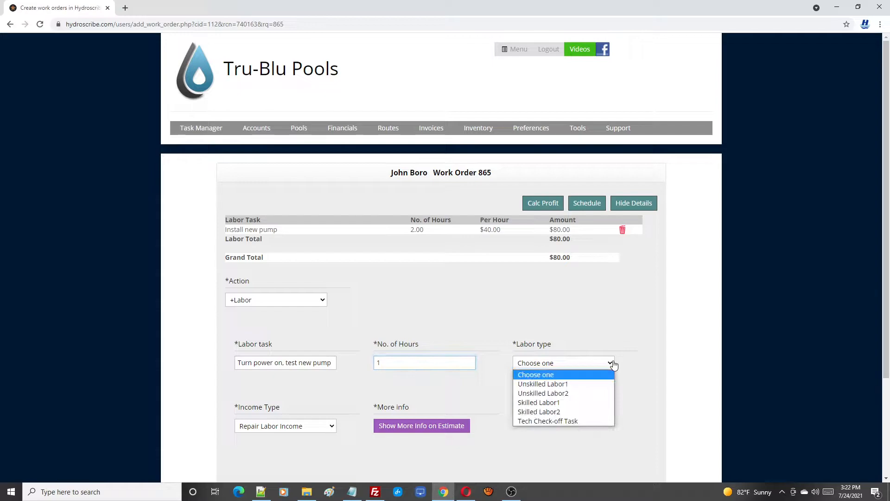
pyautogui.click(540, 402)
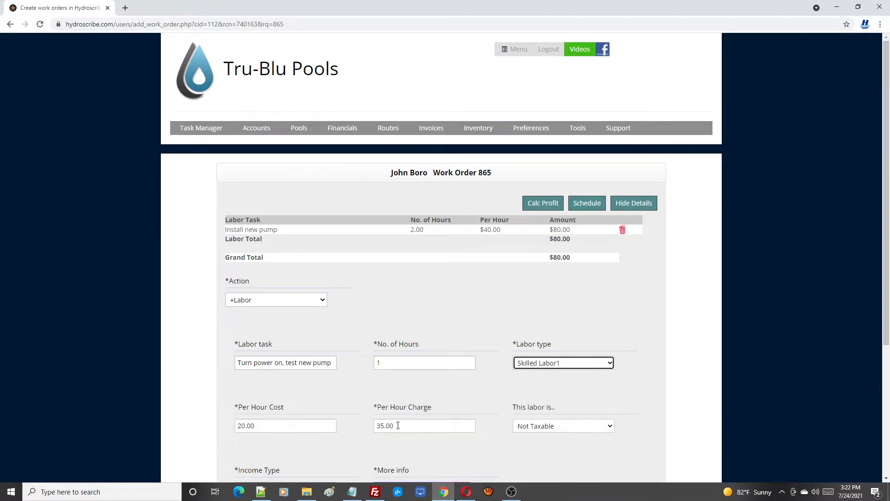
pyautogui.moveTo(385, 426); pyautogui.dragTo(335, 425)
pyautogui.write('40')
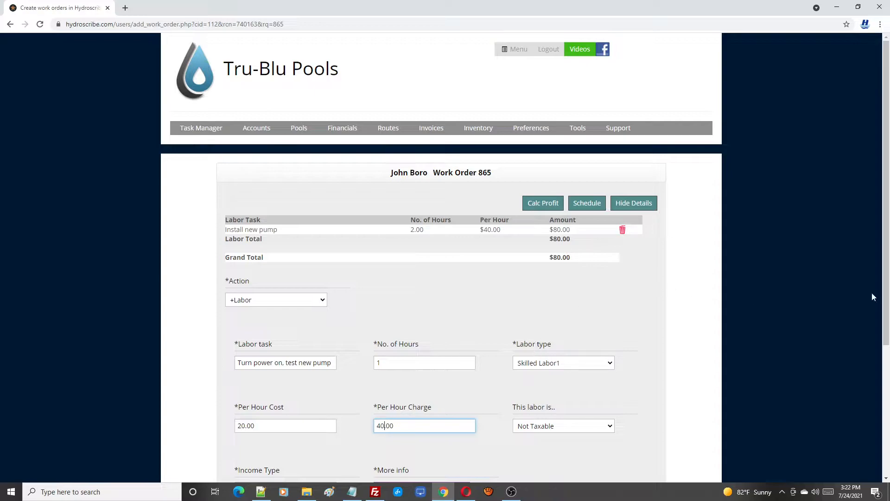
pyautogui.moveTo(886, 330); pyautogui.dragTo(886, 388)
pyautogui.click(436, 474)
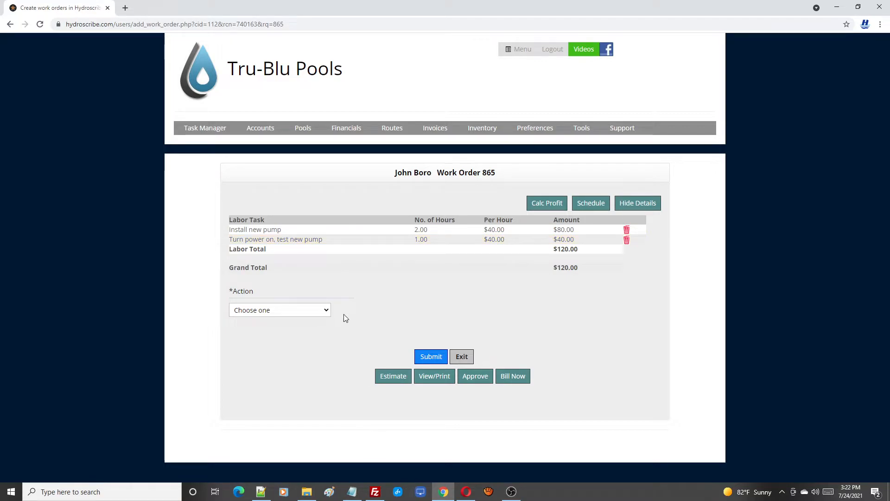
# Start a third labor entry on the work order with the task "Remove old pump" and 1 hour
pyautogui.click(325, 311)
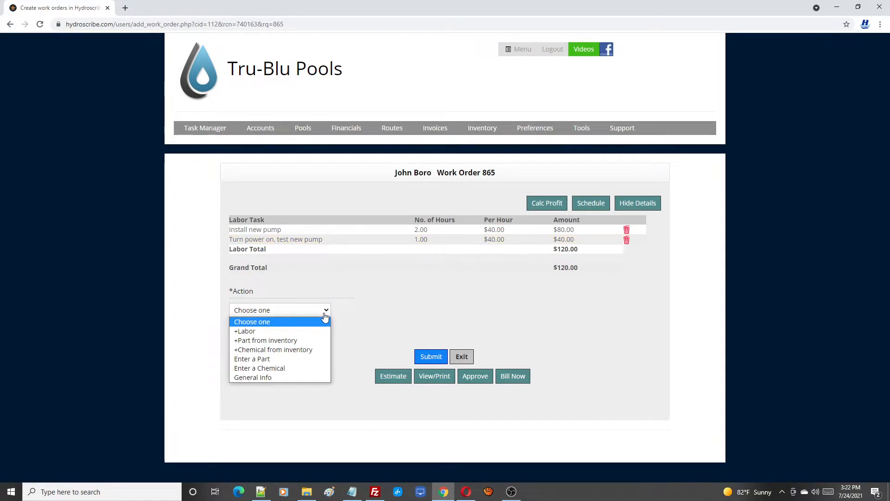
pyautogui.click(293, 331)
pyautogui.click(273, 370)
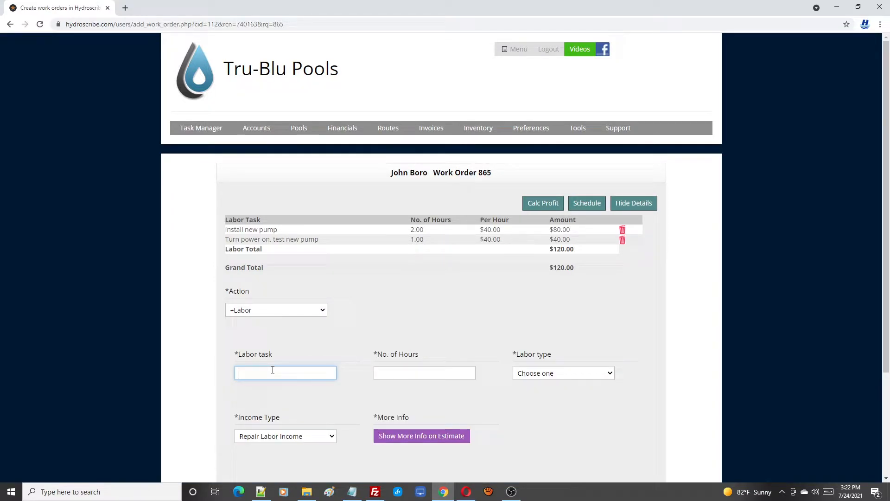
pyautogui.write('Remove old pump')
pyautogui.click(412, 367)
pyautogui.write('1')
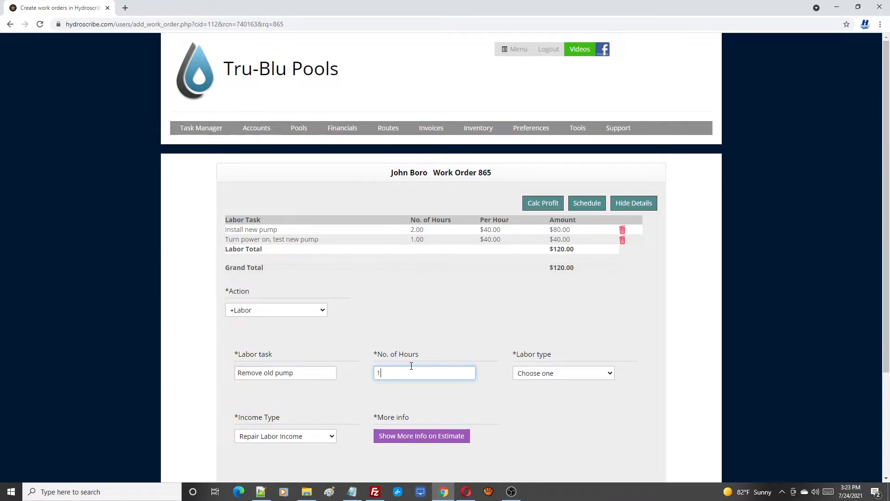
# Set the old pump removal labor to Skilled Labor1 at a per-hour charge of 40.00 and submit it
pyautogui.click(608, 374)
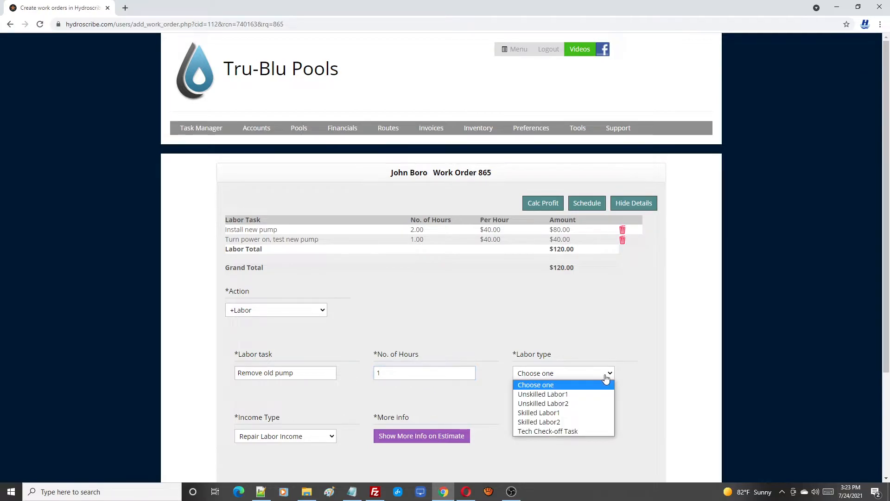
pyautogui.click(553, 413)
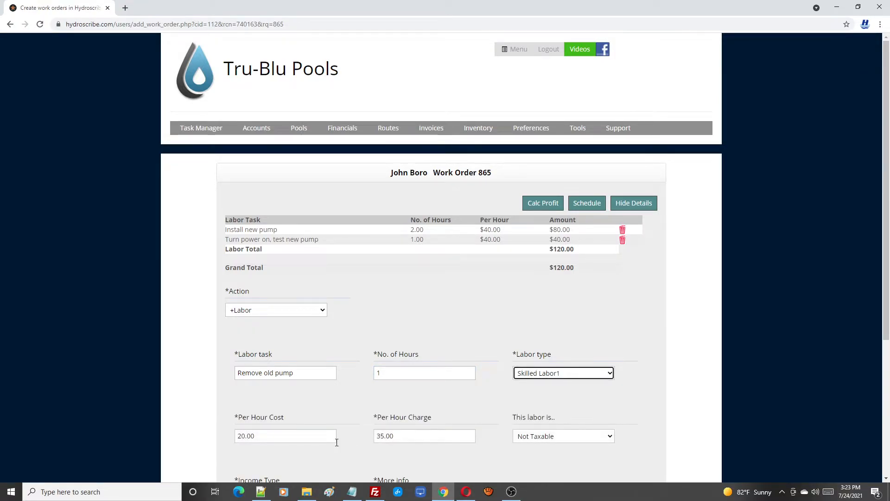
pyautogui.moveTo(385, 436); pyautogui.dragTo(360, 436)
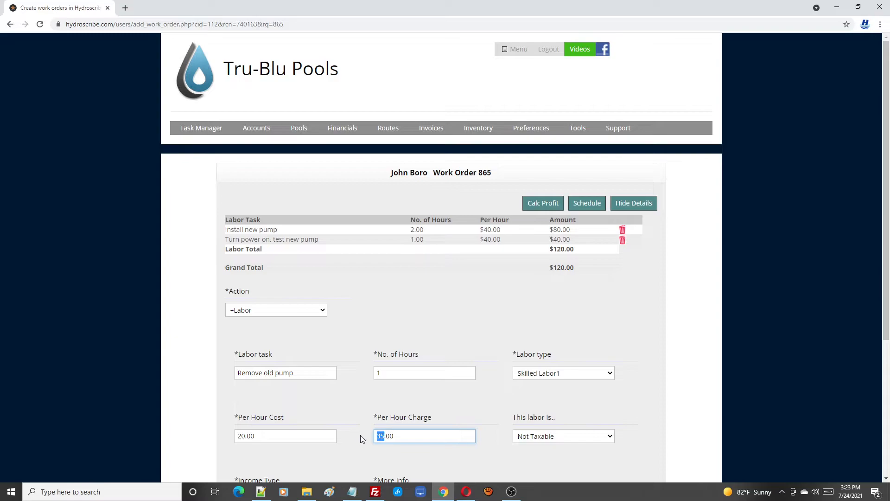
pyautogui.write('40')
pyautogui.moveTo(886, 311); pyautogui.dragTo(886, 357)
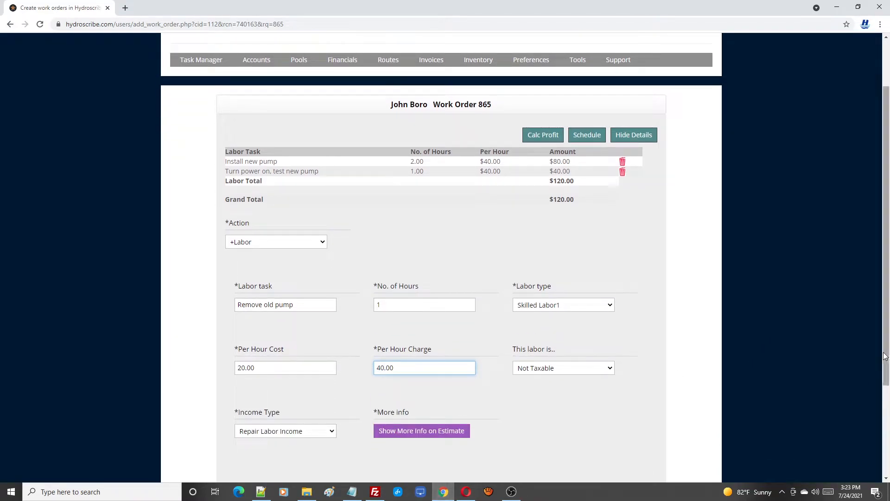
pyautogui.scroll(-2, 387, 467)
pyautogui.click(427, 422)
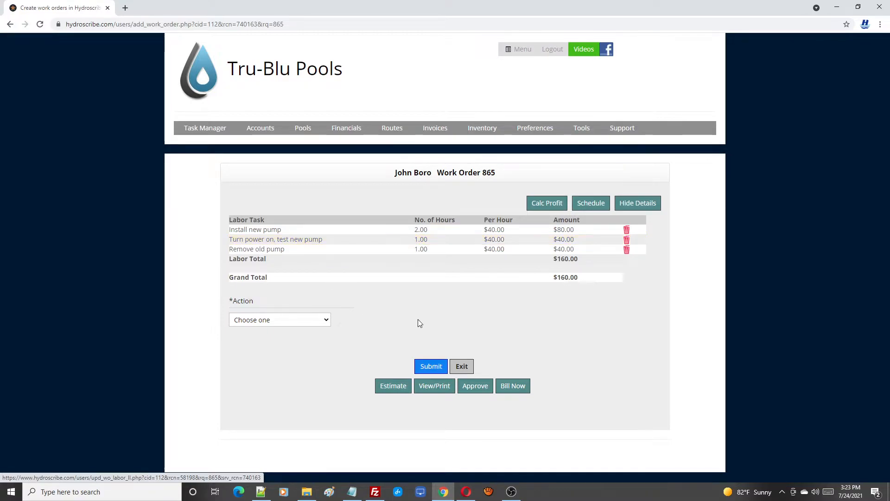
# Start a fourth labor entry on the work order with the task "Turn off power" and 1 hour
pyautogui.click(327, 324)
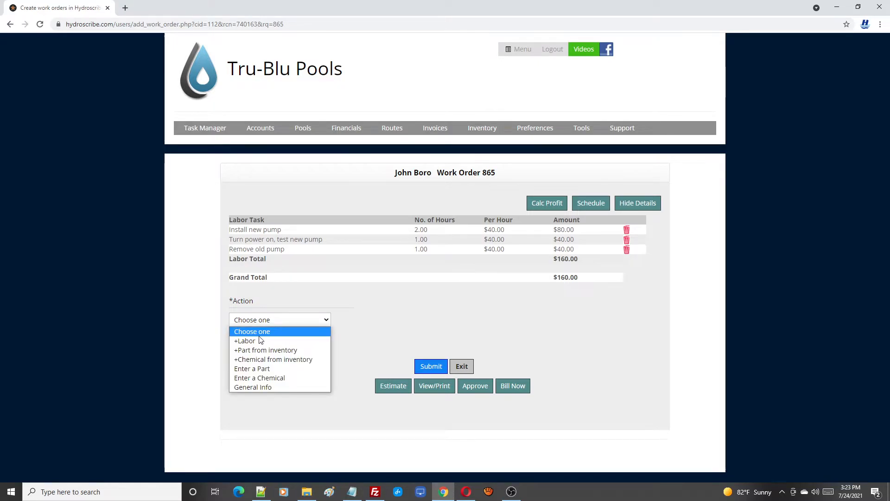
pyautogui.click(260, 340)
pyautogui.click(286, 384)
pyautogui.write('Turn of')
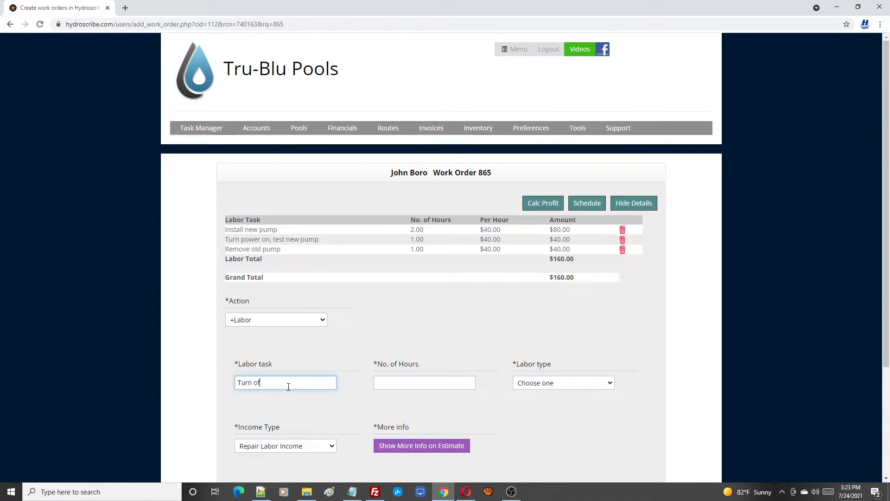
pyautogui.write('f power')
pyautogui.click(440, 385)
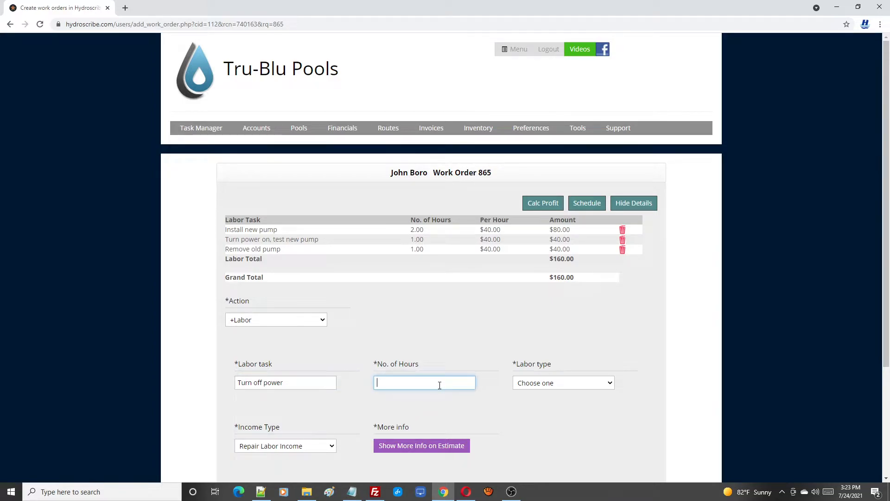
pyautogui.write('1')
# Make the power-off labor a Tech Check-off Task and submit the entry
pyautogui.click(611, 388)
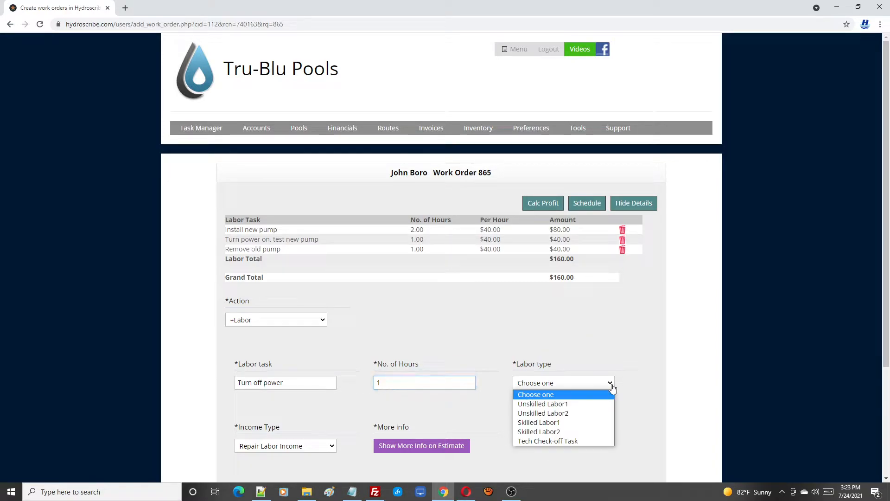
pyautogui.click(591, 439)
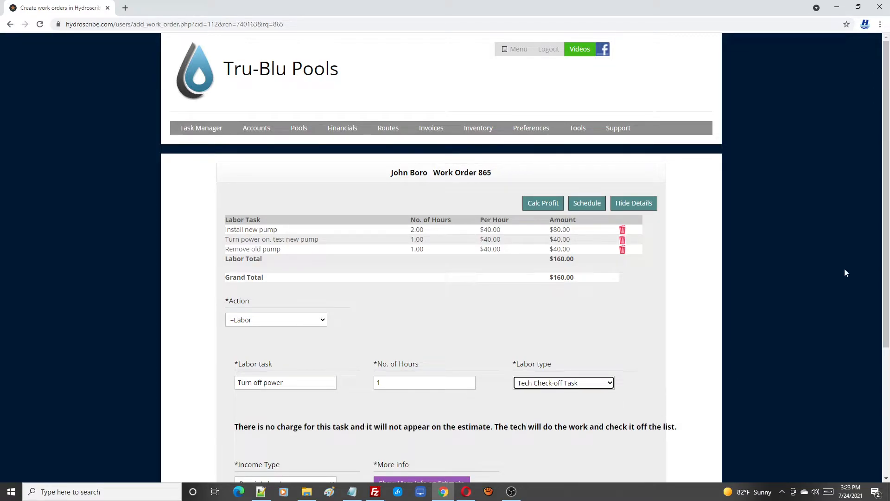
pyautogui.scroll(-2, 477, 348)
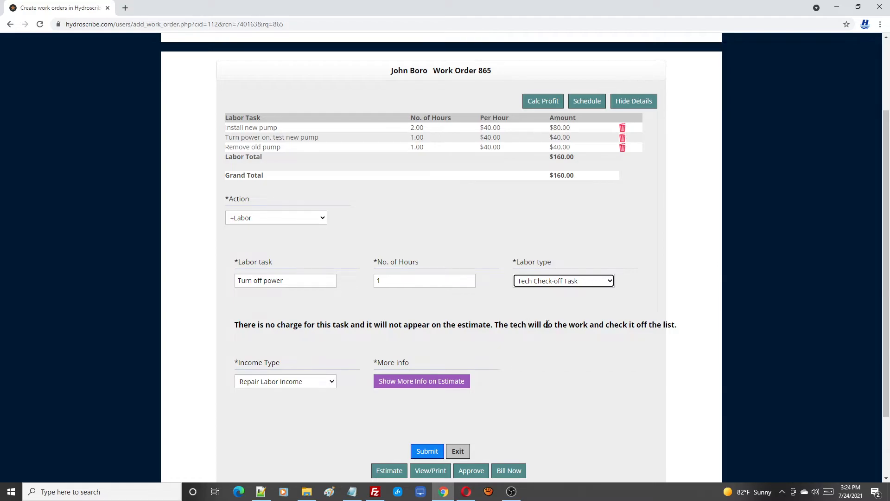
pyautogui.click(424, 452)
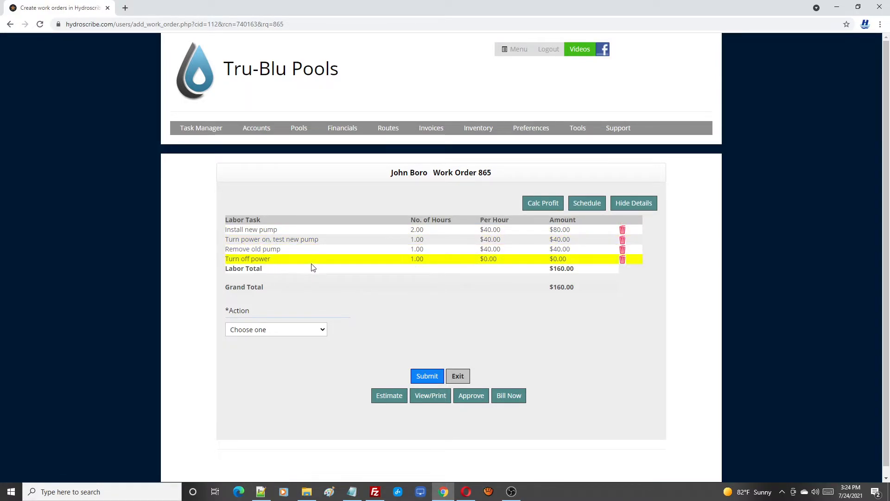
# Set the task order of the "Turn off power" labor to 1 and submit the change
pyautogui.click(249, 262)
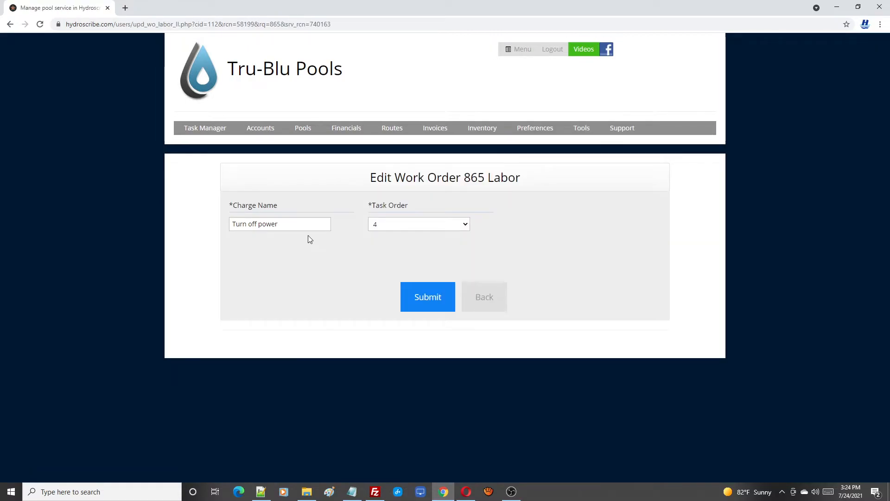
pyautogui.click(465, 226)
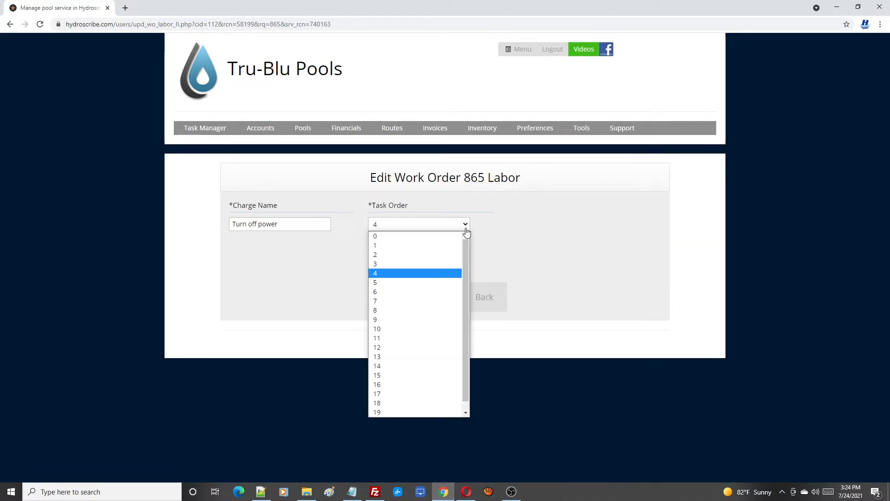
pyautogui.click(417, 246)
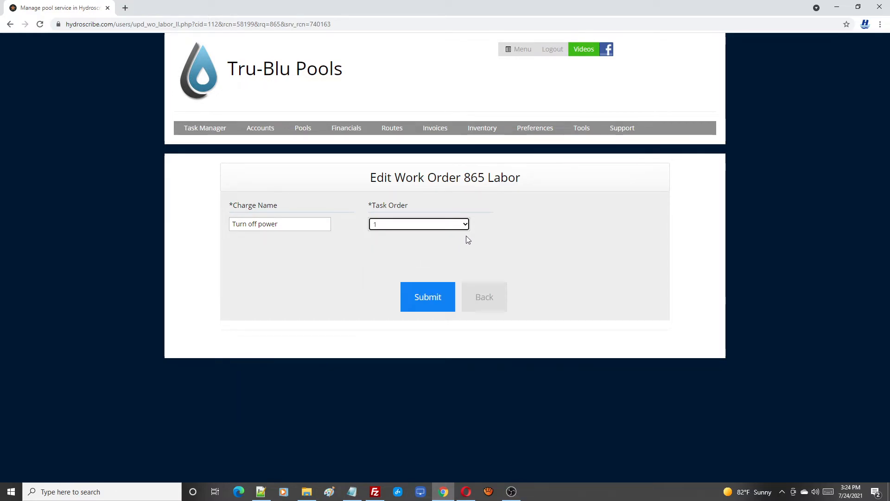
pyautogui.click(409, 295)
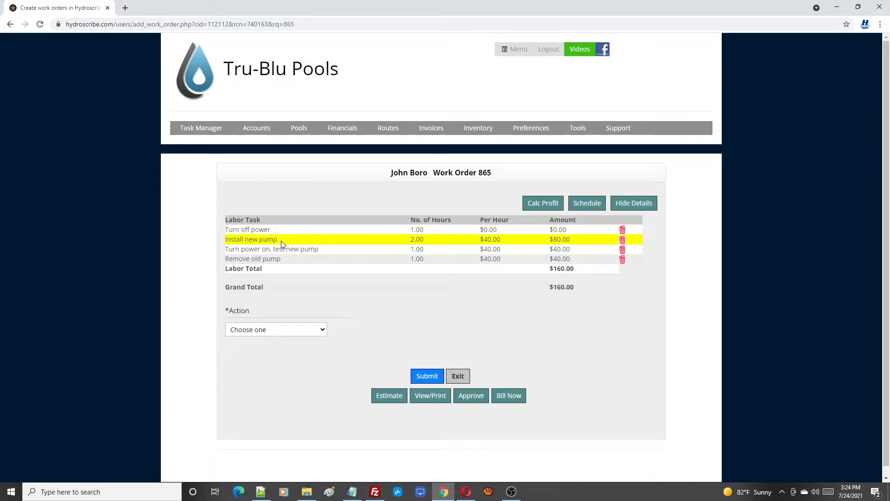
# Set the task order of the "Remove old pump" labor to 2 and submit the change
pyautogui.click(276, 265)
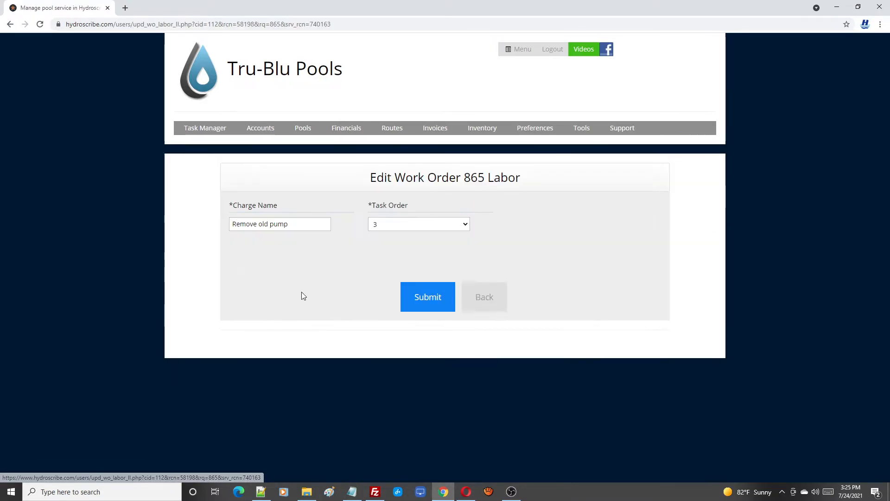
pyautogui.click(462, 225)
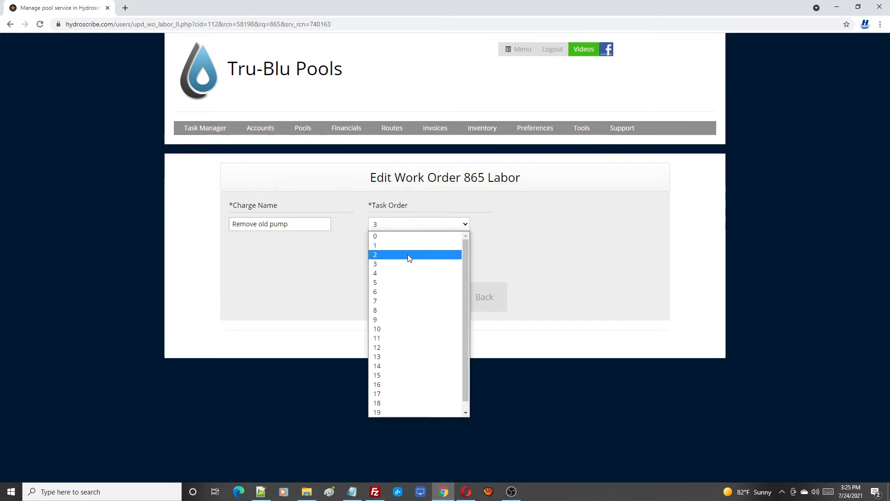
pyautogui.click(408, 255)
pyautogui.click(419, 296)
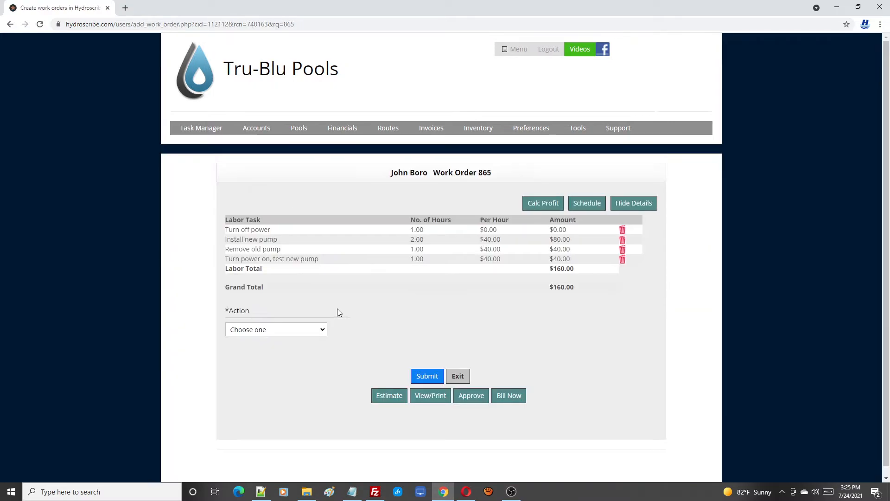
# Set the task order of the "Install new pump" labor to 3 and submit the change
pyautogui.click(268, 244)
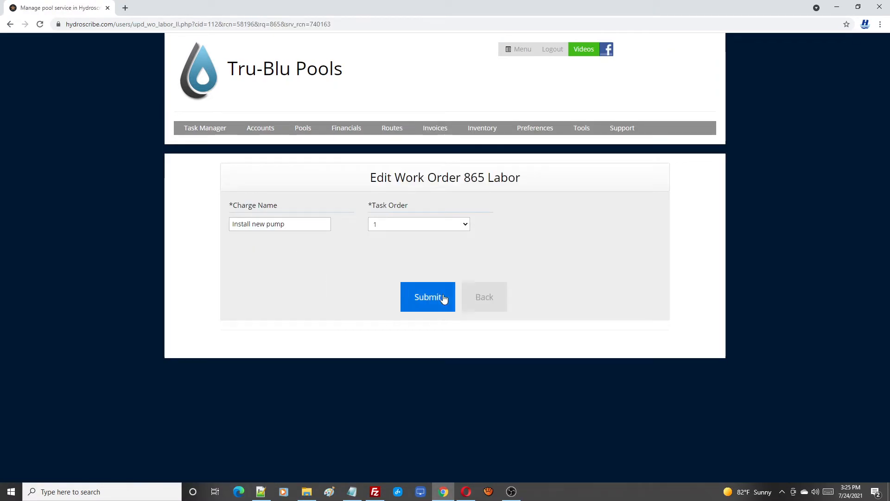
pyautogui.click(465, 225)
pyautogui.click(405, 260)
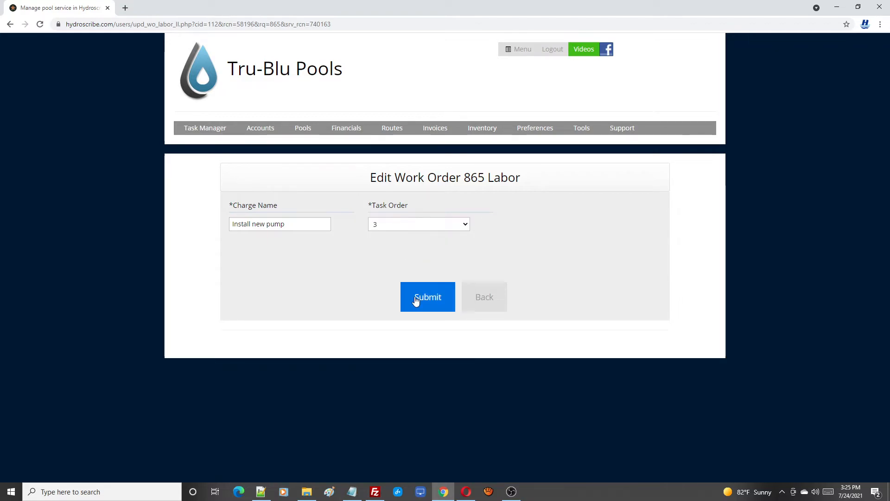
pyautogui.click(414, 299)
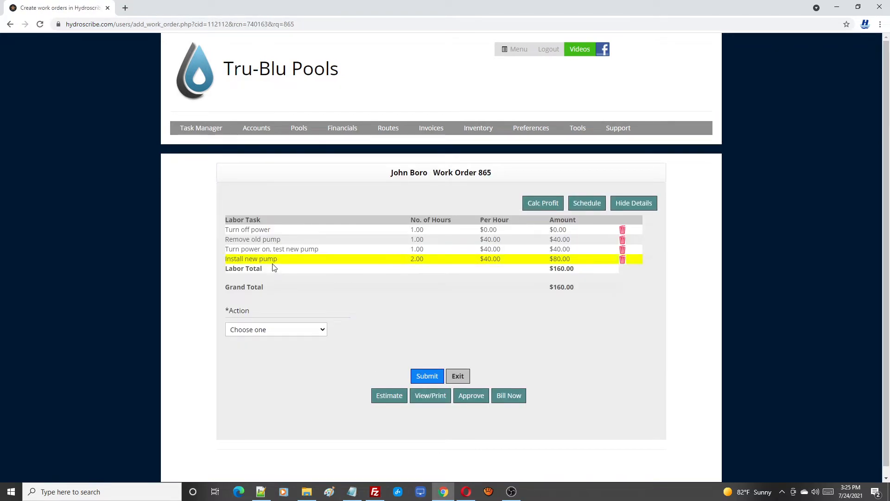
# Change the task order of "Turn power on, test new pump" so it follows "Install new pump", and submit the change
pyautogui.click(274, 250)
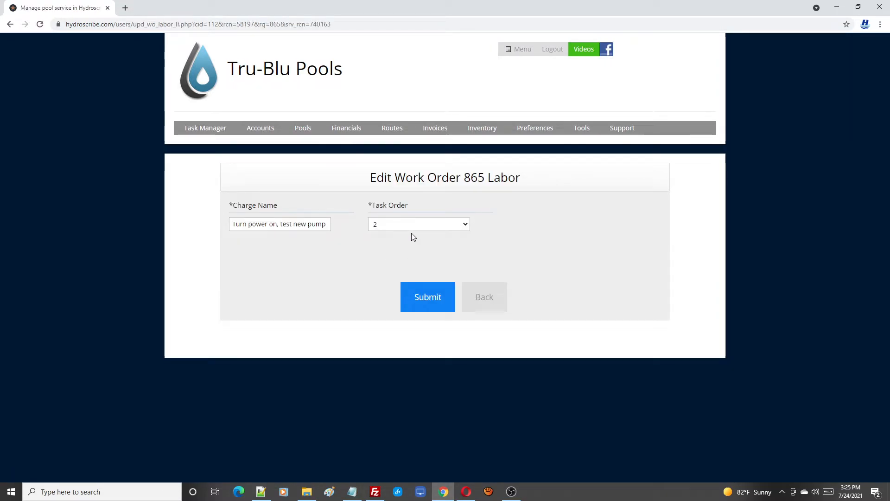
pyautogui.click(463, 224)
pyautogui.click(412, 263)
pyautogui.click(441, 300)
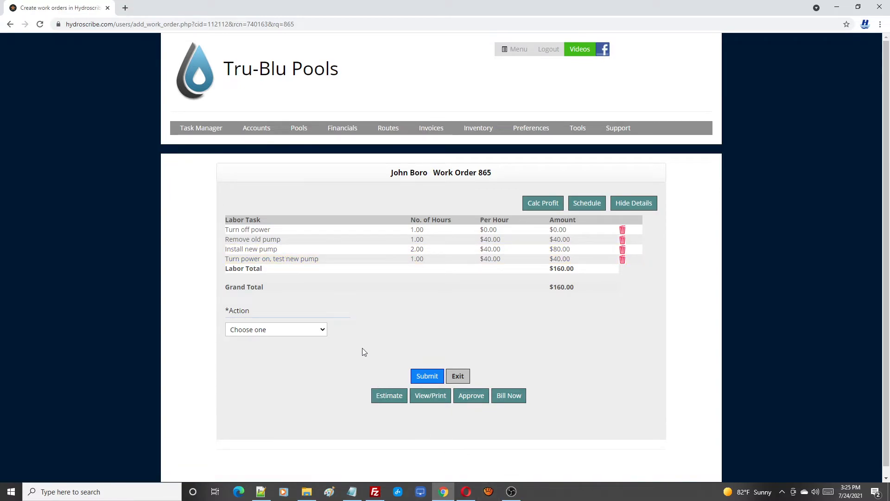
# Add one imPower 3 Speed pool pump motor from the Stockroom inventory to the work order as a part and submit it
pyautogui.click(319, 330)
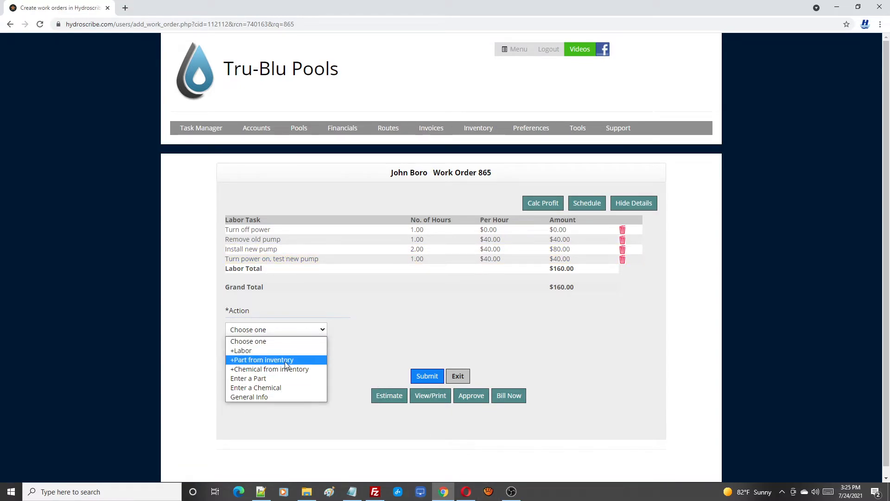
pyautogui.click(262, 361)
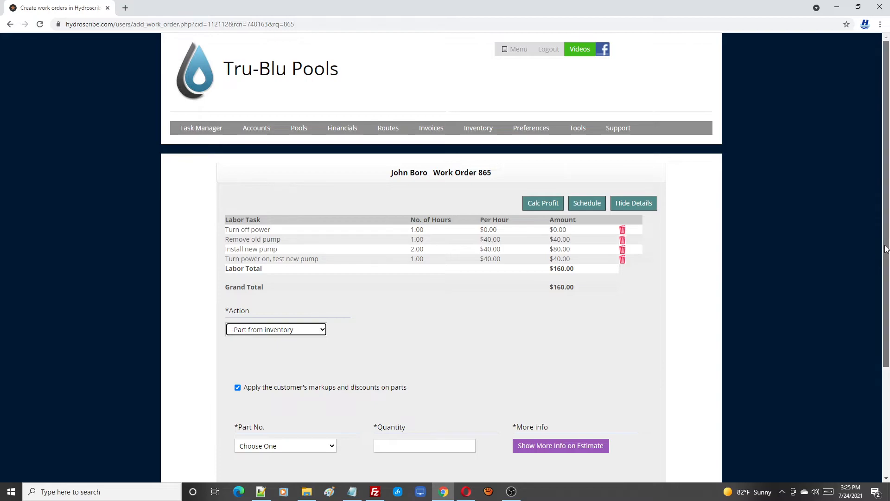
pyautogui.moveTo(886, 246); pyautogui.dragTo(886, 366)
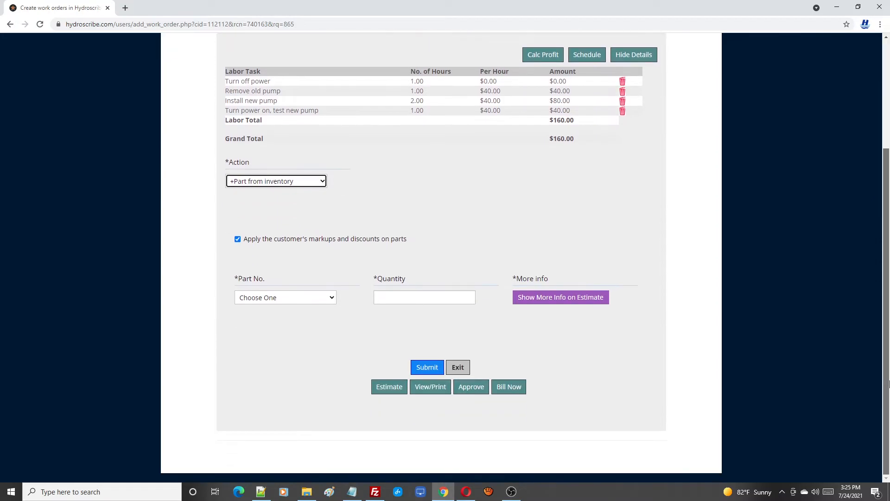
pyautogui.click(333, 300)
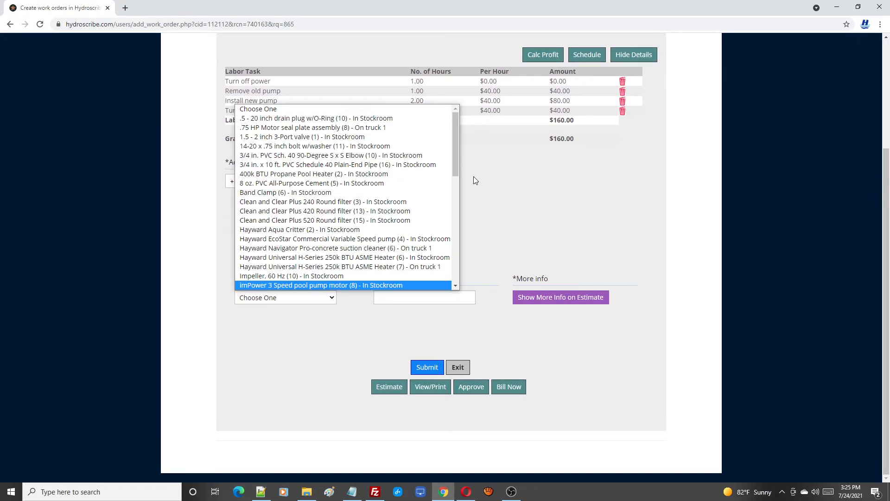
pyautogui.moveTo(456, 149); pyautogui.dragTo(449, 171)
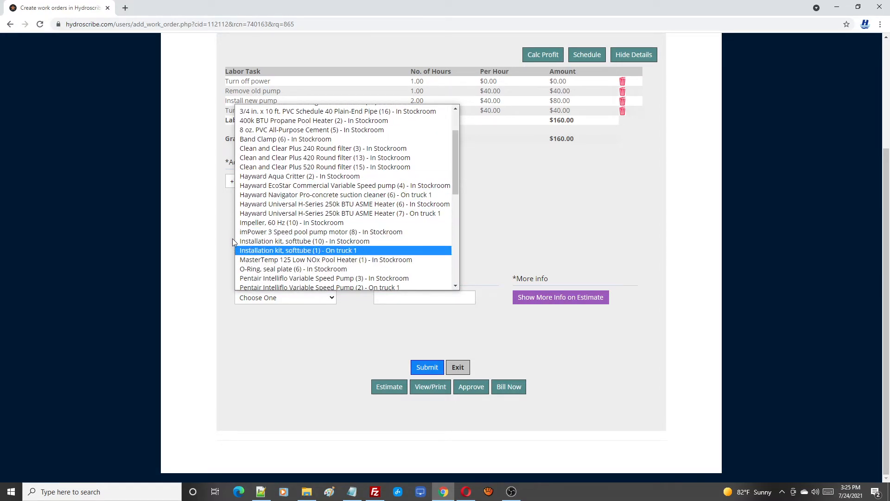
pyautogui.click(274, 231)
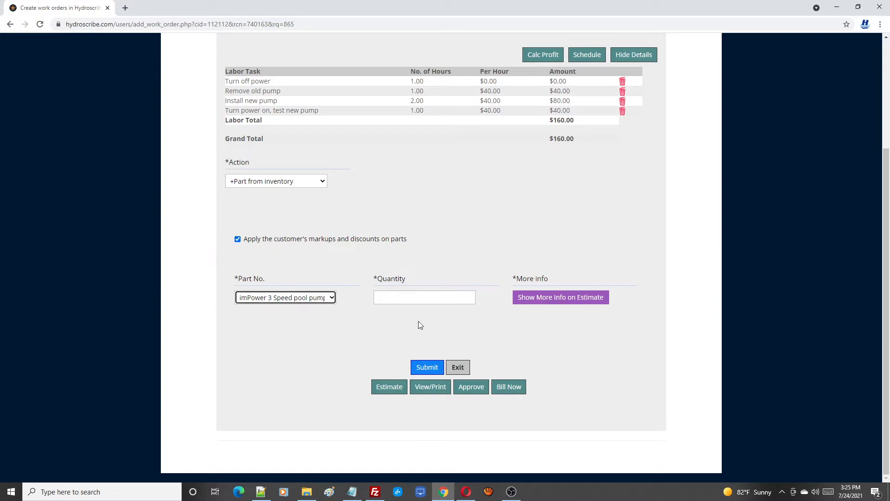
pyautogui.click(401, 301)
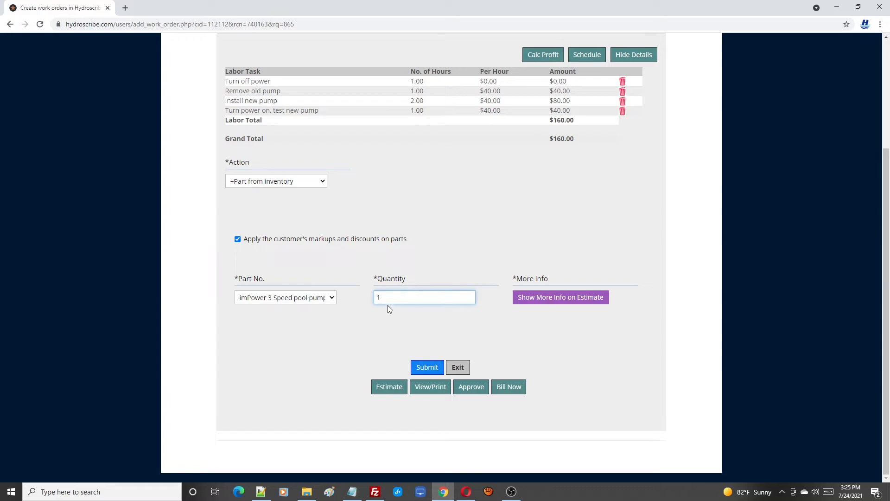
pyautogui.click(428, 367)
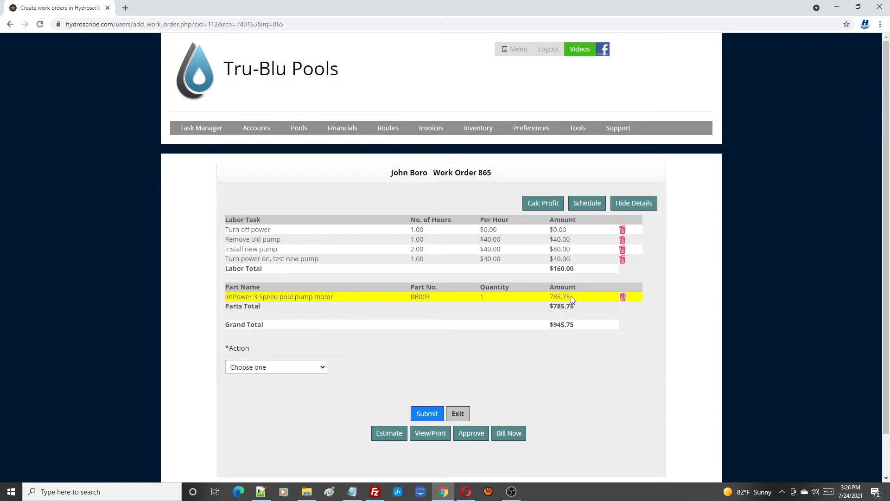
# Add one bag of Salt (bags) from the truck 1 inventory to the work order as a chemical and submit it
pyautogui.click(323, 369)
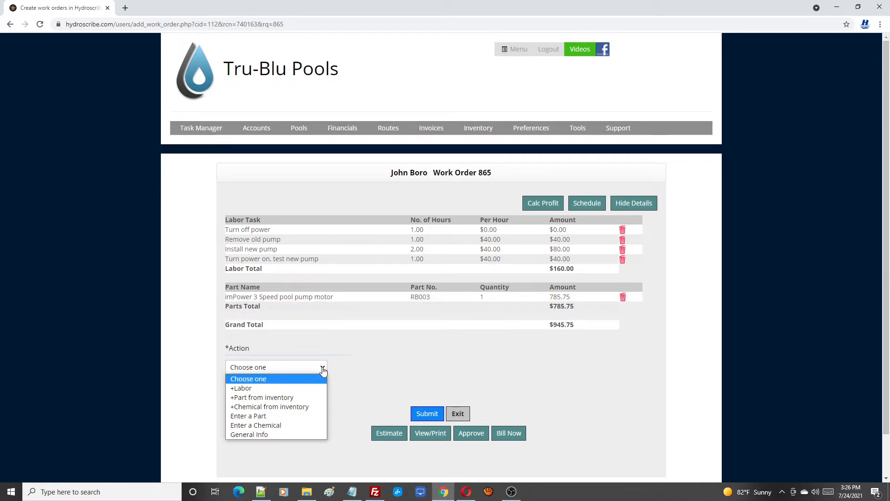
pyautogui.click(296, 408)
pyautogui.moveTo(886, 243); pyautogui.dragTo(886, 405)
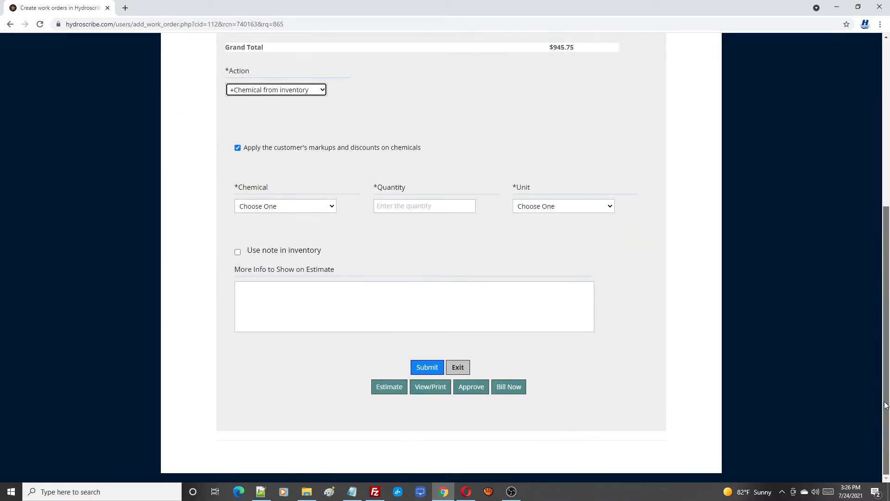
pyautogui.click(332, 208)
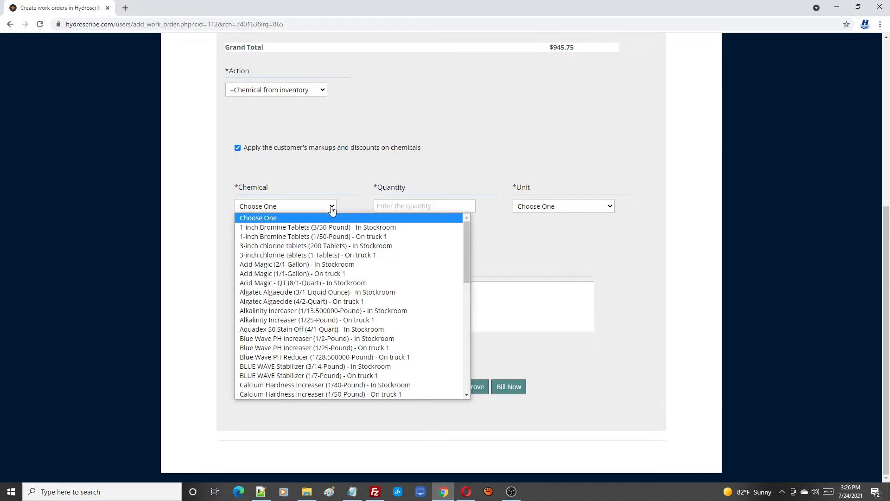
pyautogui.moveTo(466, 258); pyautogui.dragTo(464, 354)
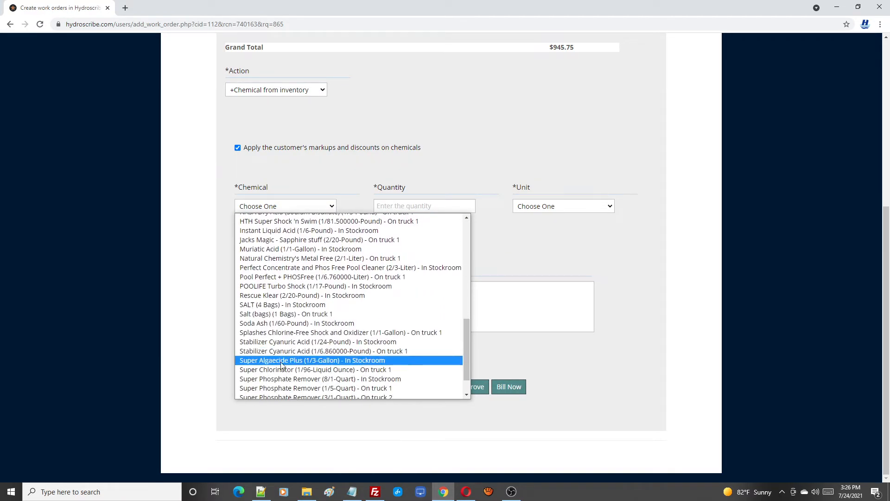
pyautogui.click(278, 314)
pyautogui.click(446, 208)
pyautogui.write('1')
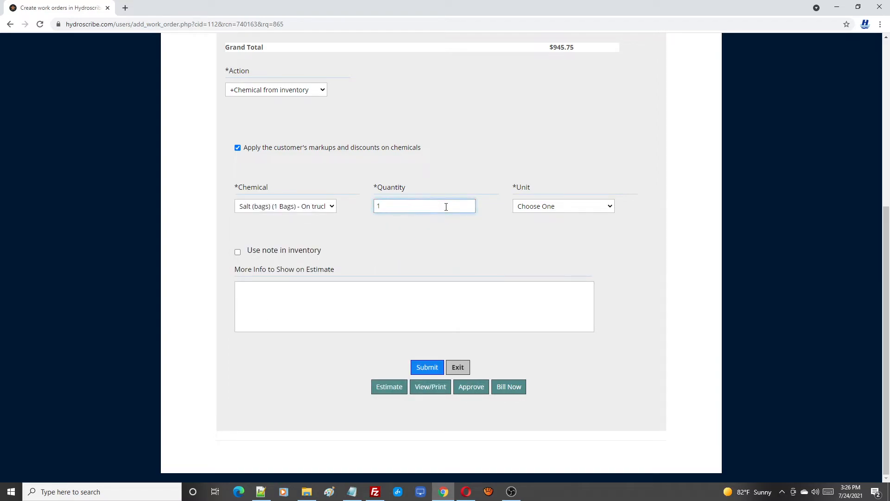
pyautogui.click(590, 207)
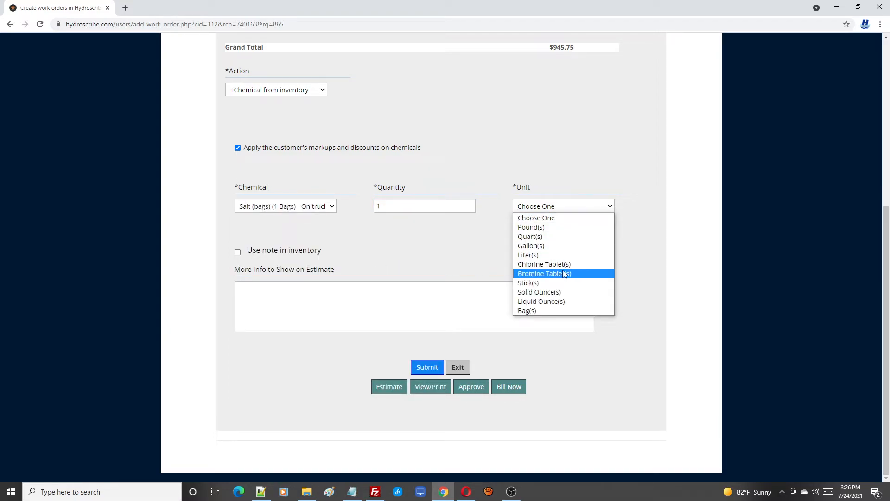
pyautogui.click(546, 310)
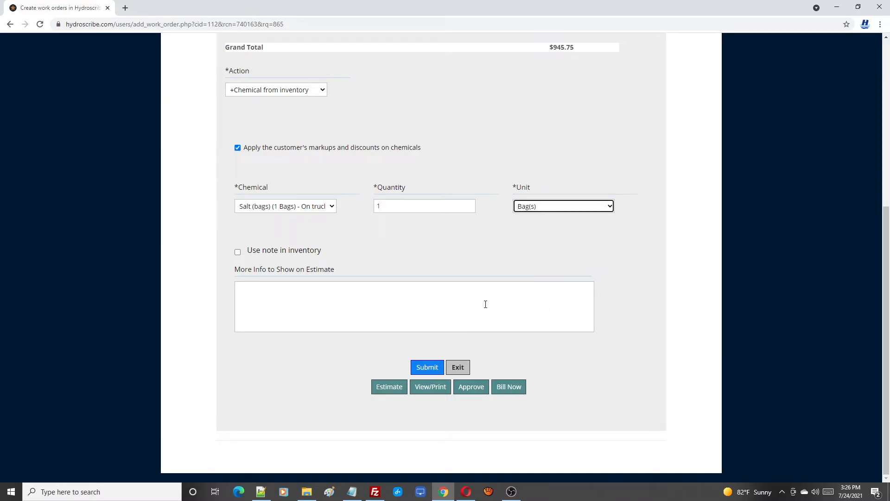
pyautogui.click(424, 367)
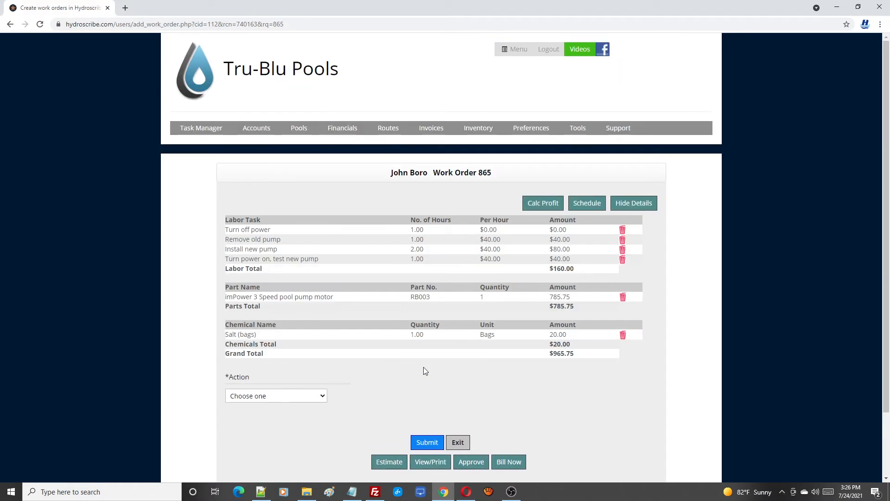
# Fill in a new labor task named "Junk" with 1 hour of Skilled Labor1
pyautogui.moveTo(885, 192); pyautogui.dragTo(886, 361)
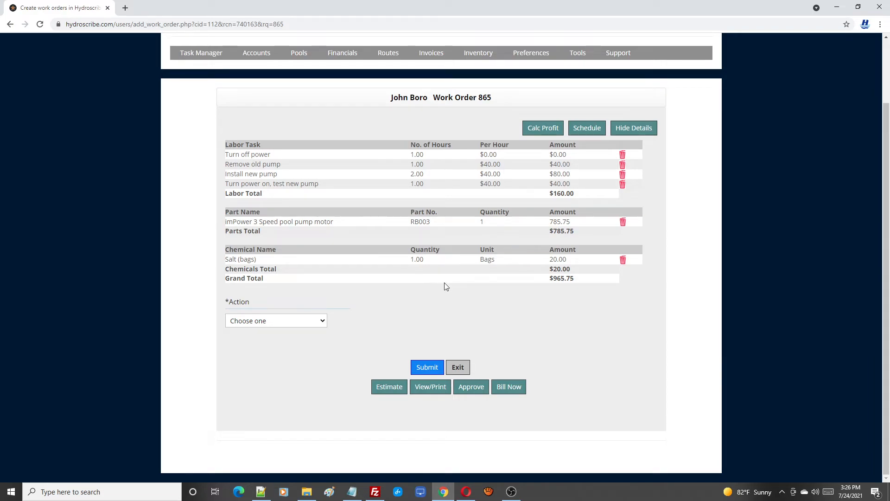
pyautogui.click(324, 321)
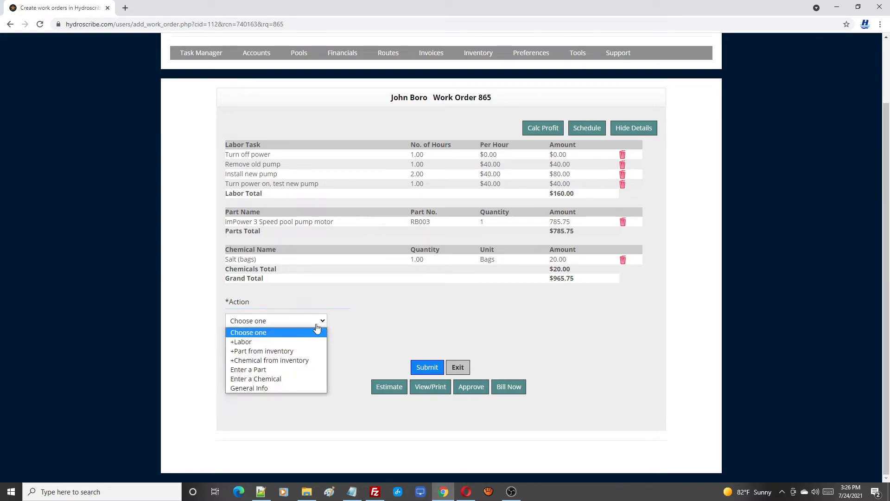
pyautogui.click(283, 339)
pyautogui.click(294, 379)
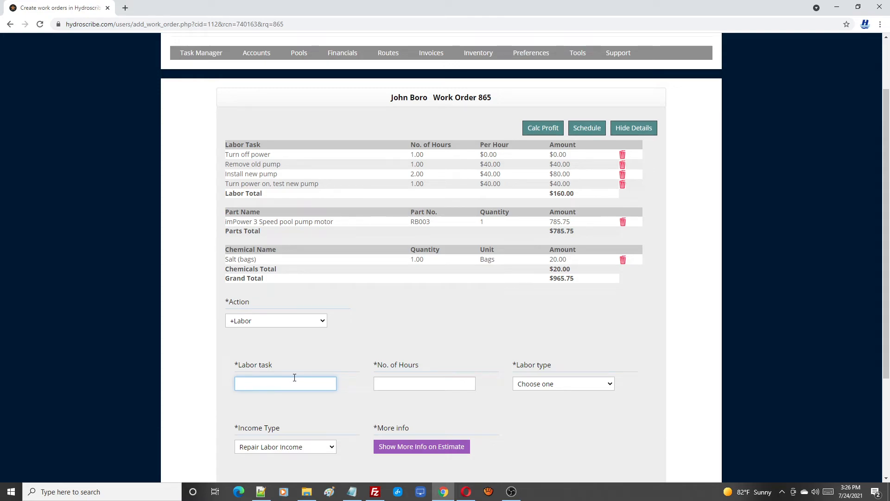
pyautogui.write('nk')
pyautogui.click(395, 385)
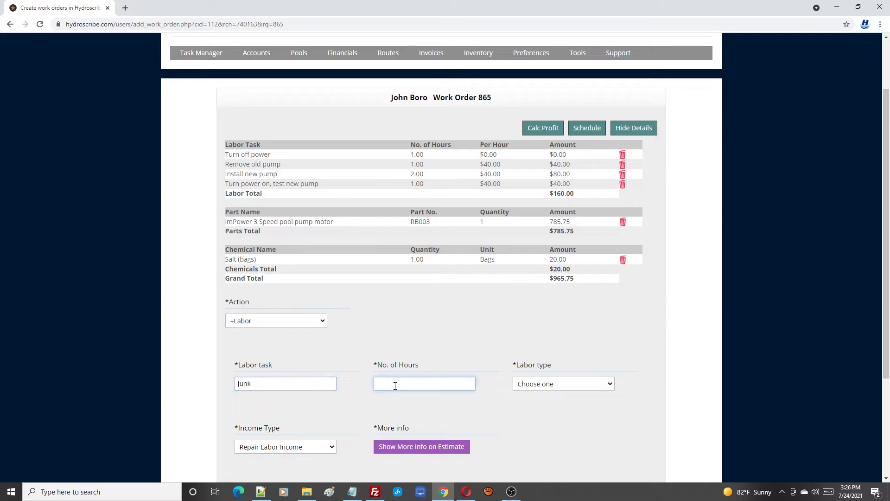
pyautogui.click(589, 387)
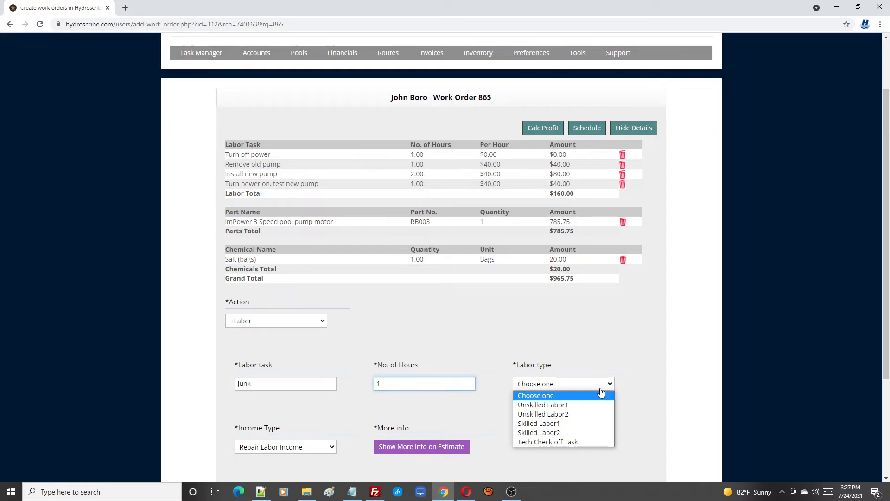
pyautogui.click(566, 422)
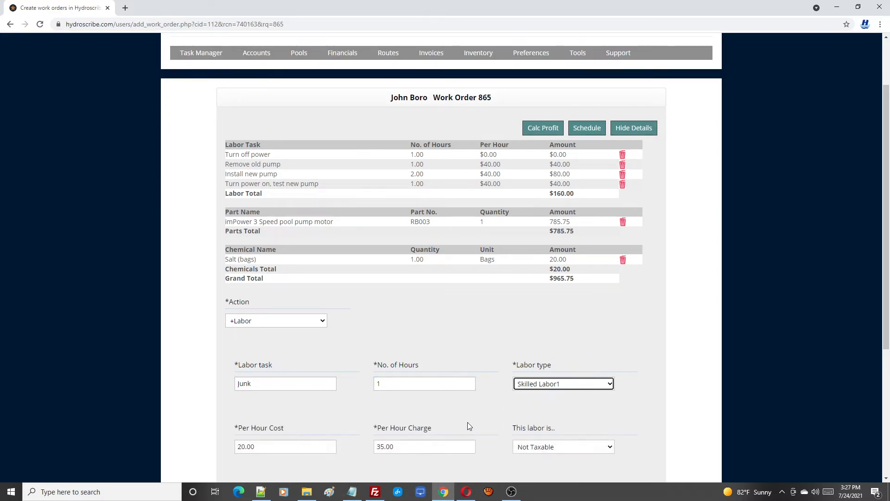
# Set the "Junk" labor task's per hour charge to 40.00 and submit it to the work order
pyautogui.click(381, 447)
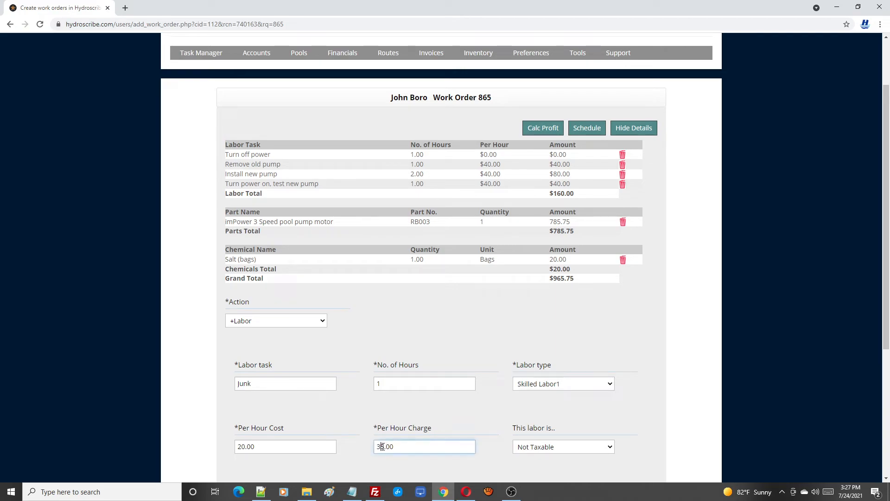
pyautogui.moveTo(385, 446); pyautogui.dragTo(343, 446)
pyautogui.write('4')
pyautogui.scroll(2, 652, 389)
pyautogui.scroll(-5, 644, 405)
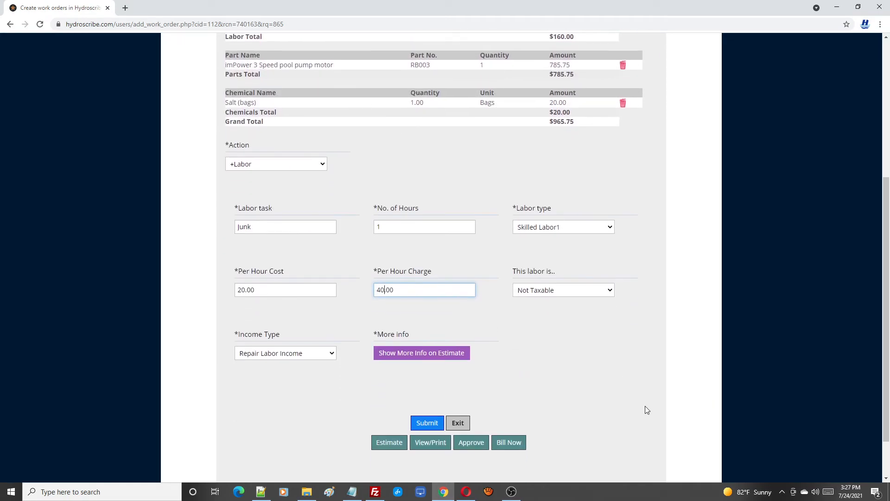
pyautogui.click(431, 423)
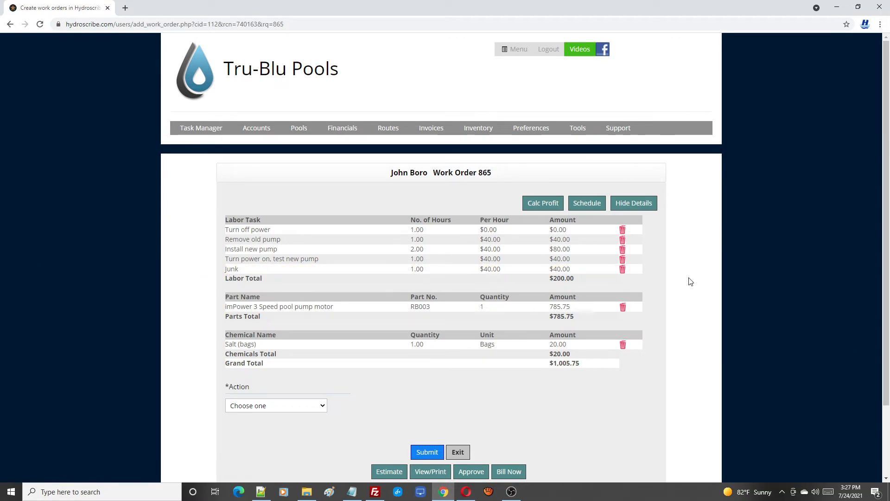
# Delete the "Junk" labor task from the work order
pyautogui.click(623, 270)
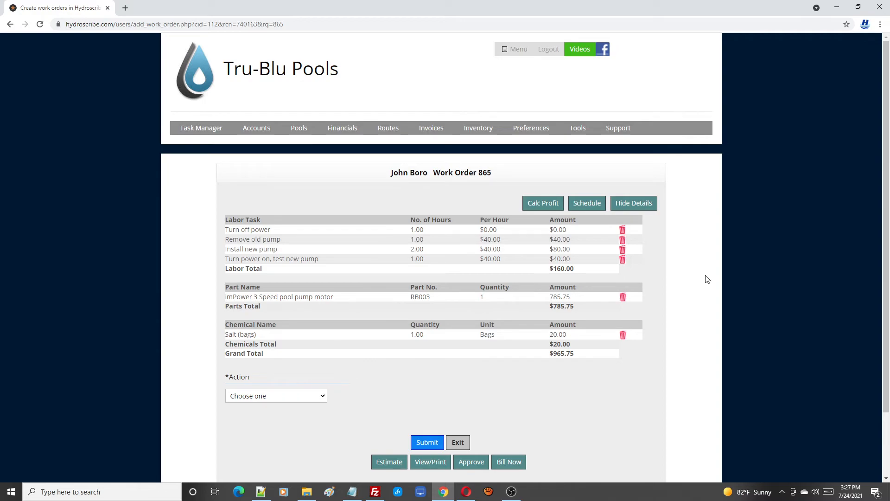
# Open the work order's estimate, examine its printable PDF version, and return to the estimate page
pyautogui.moveTo(887, 278); pyautogui.dragTo(886, 346)
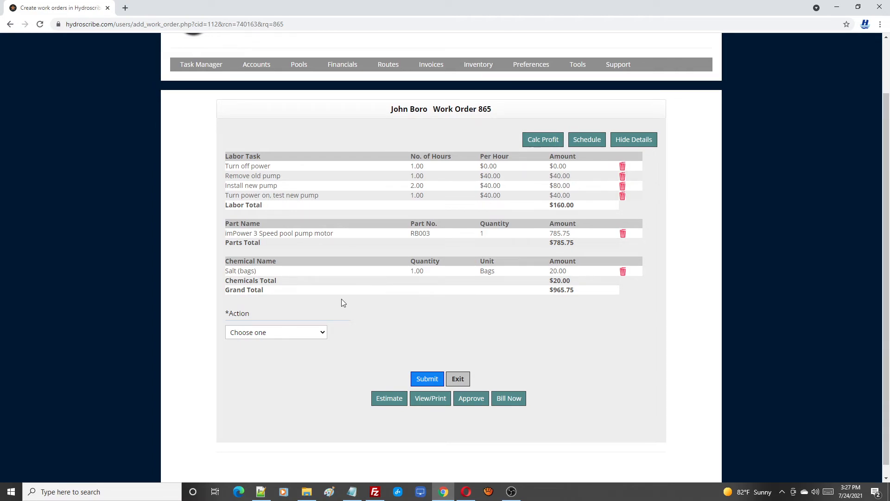
pyautogui.click(391, 403)
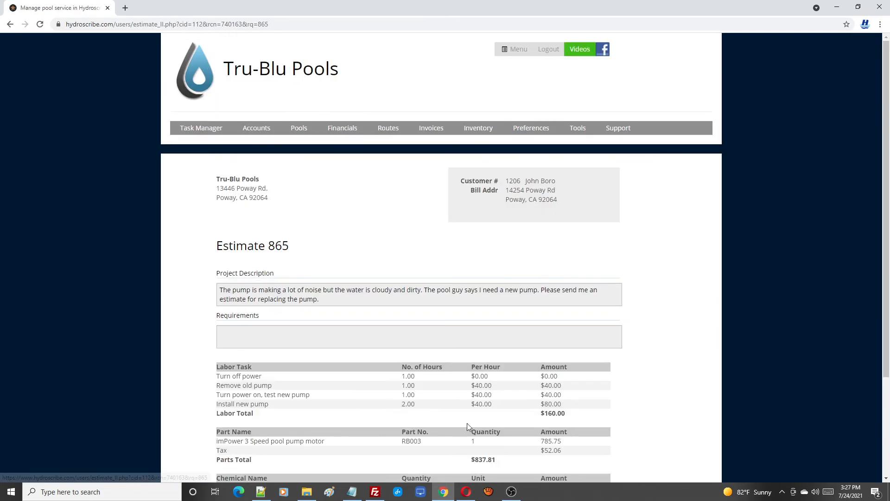
pyautogui.scroll(-3, 885, 240)
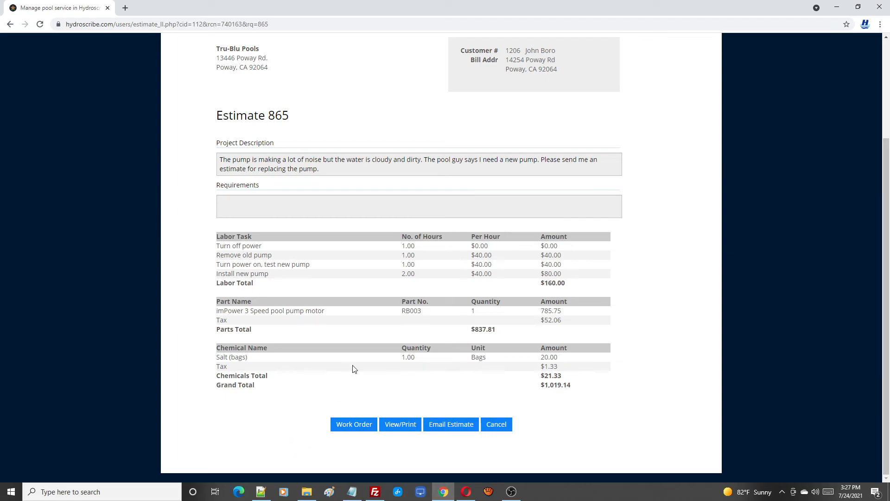
pyautogui.click(402, 425)
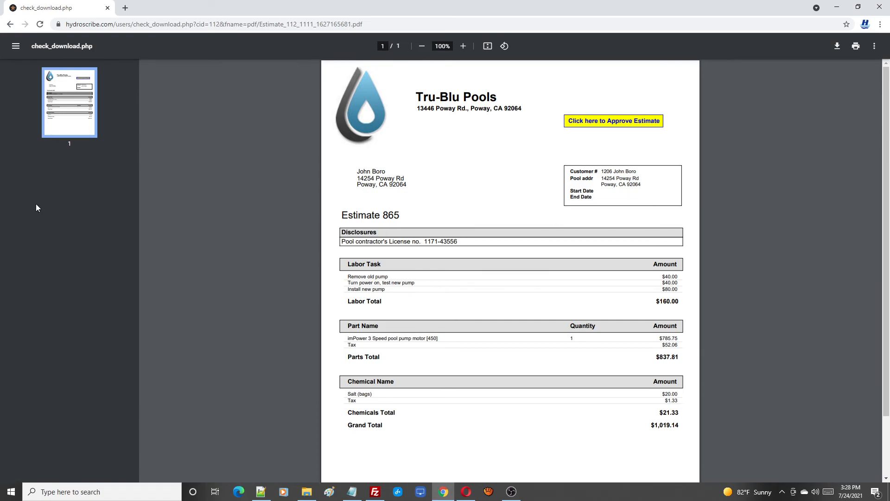
pyautogui.click(10, 26)
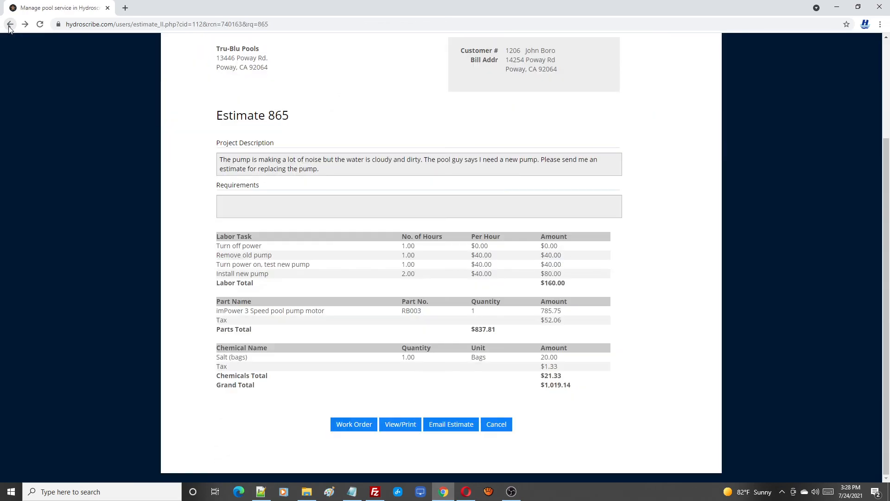
# Start emailing the estimate and enter the subject "Your new estimate for pool repair"
pyautogui.click(456, 429)
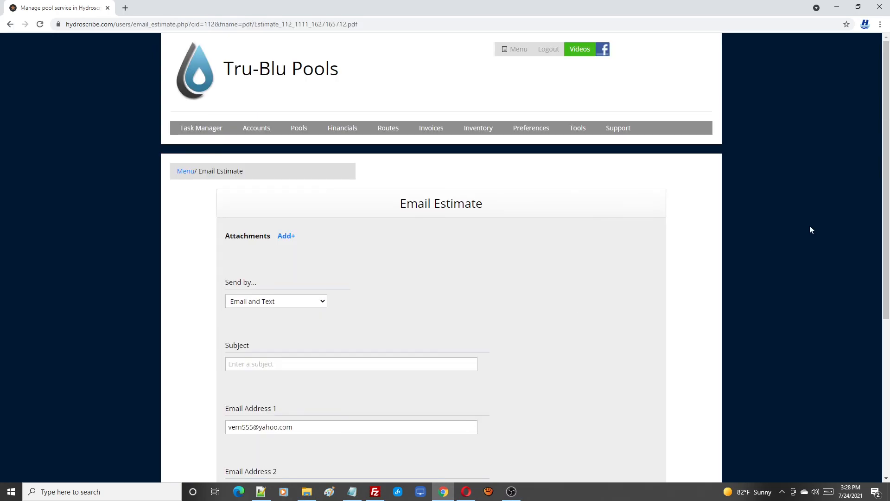
pyautogui.scroll(-5, 783, 294)
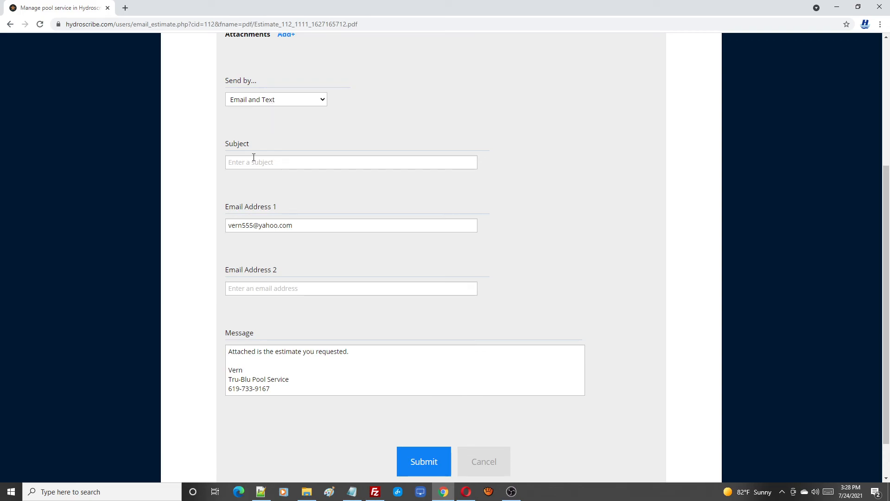
pyautogui.click(250, 164)
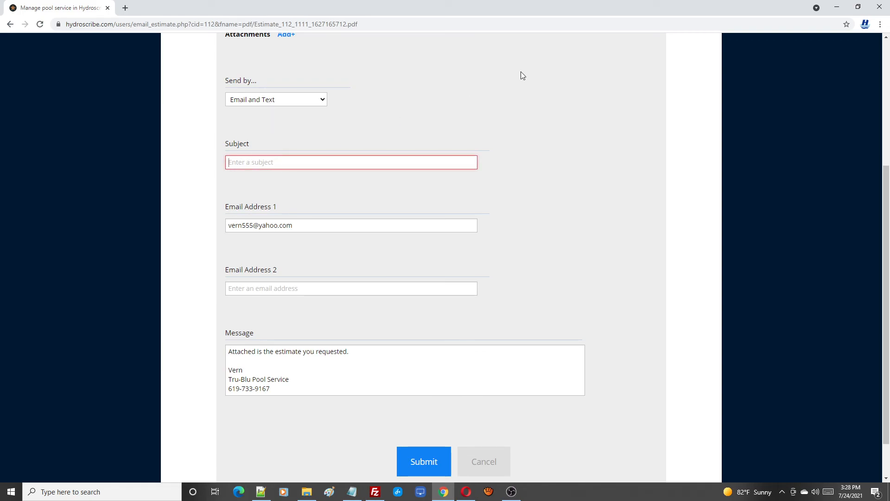
pyautogui.write('You')
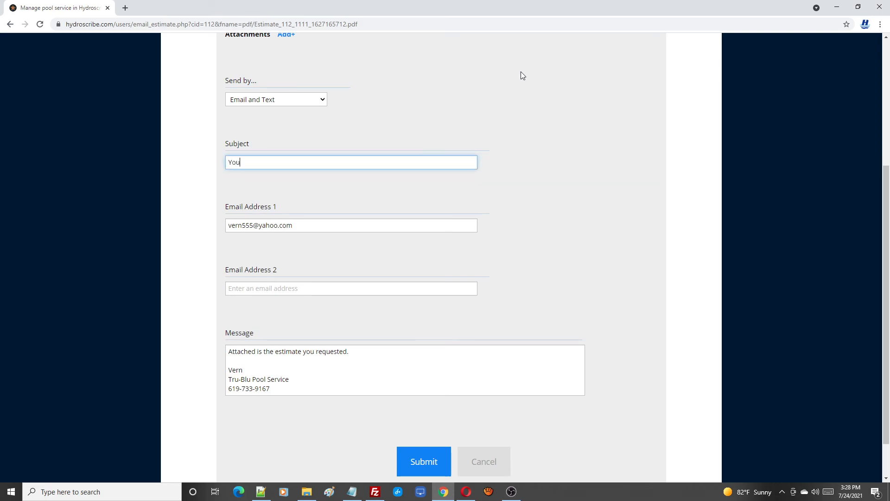
pyautogui.write('r new estimate for pool repair')
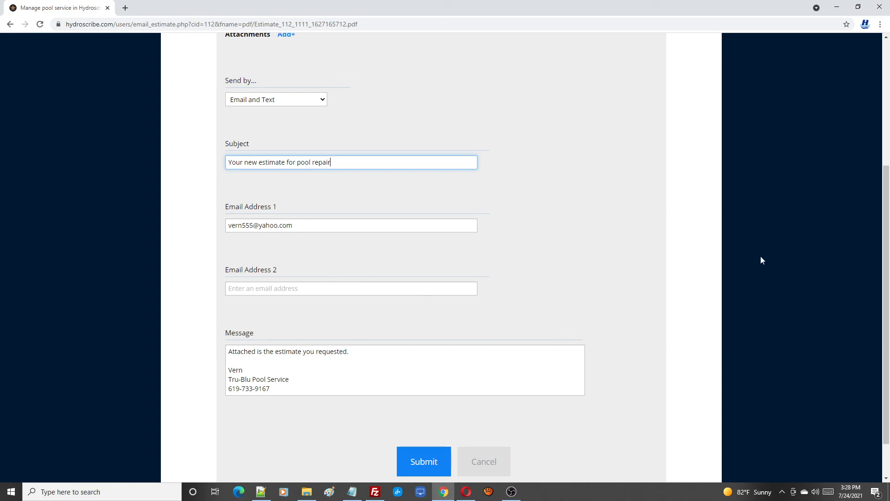
# Check the prefilled message text and send the estimate to the customer
pyautogui.scroll(-2, 719, 348)
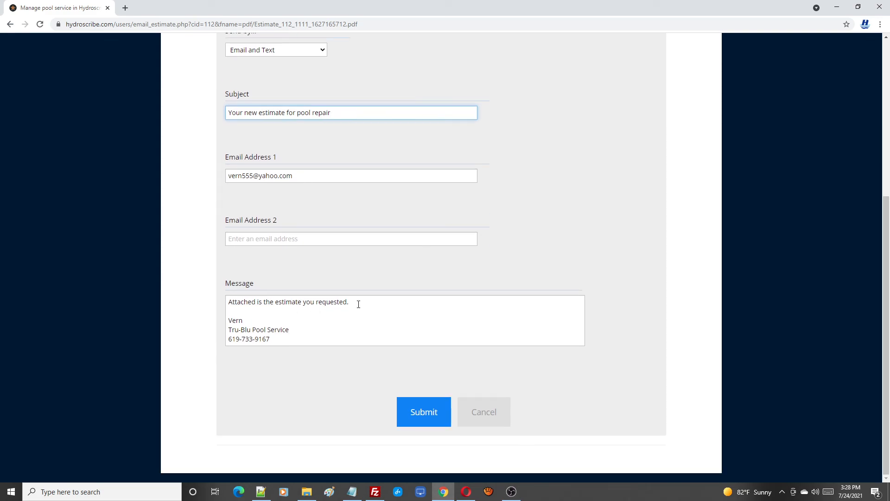
pyautogui.moveTo(353, 302); pyautogui.dragTo(199, 303)
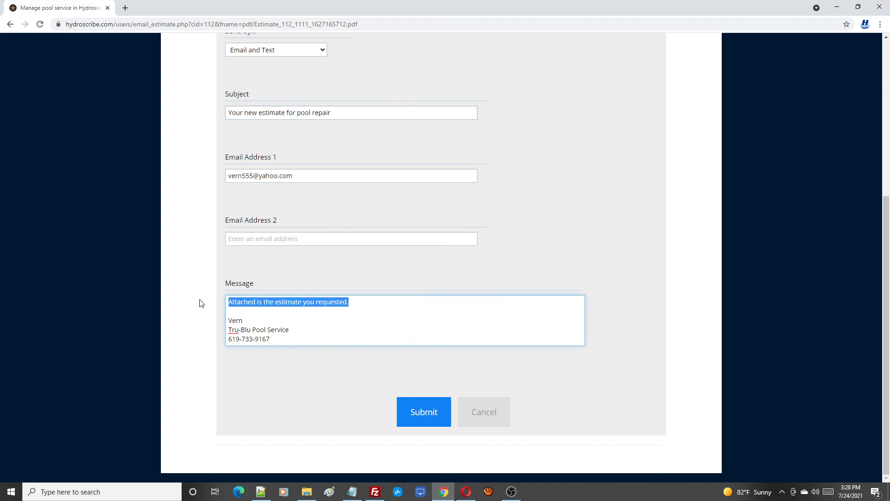
pyautogui.click(433, 411)
pyautogui.scroll(4, 435, 411)
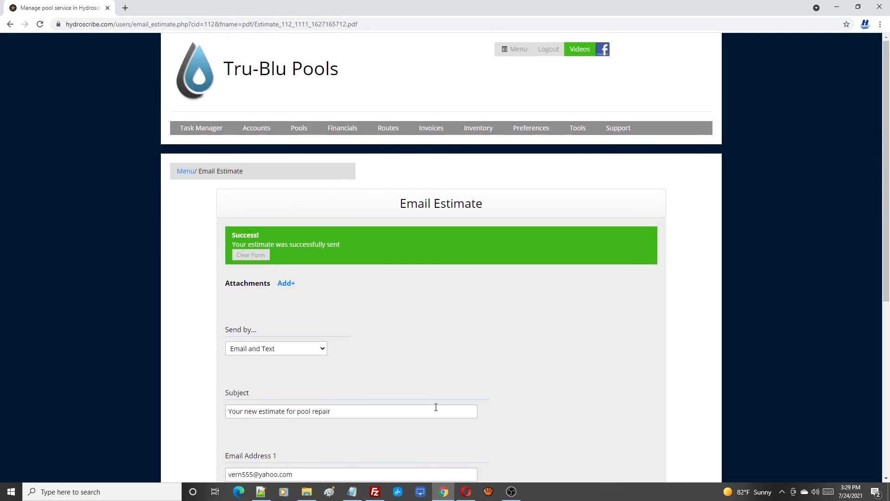